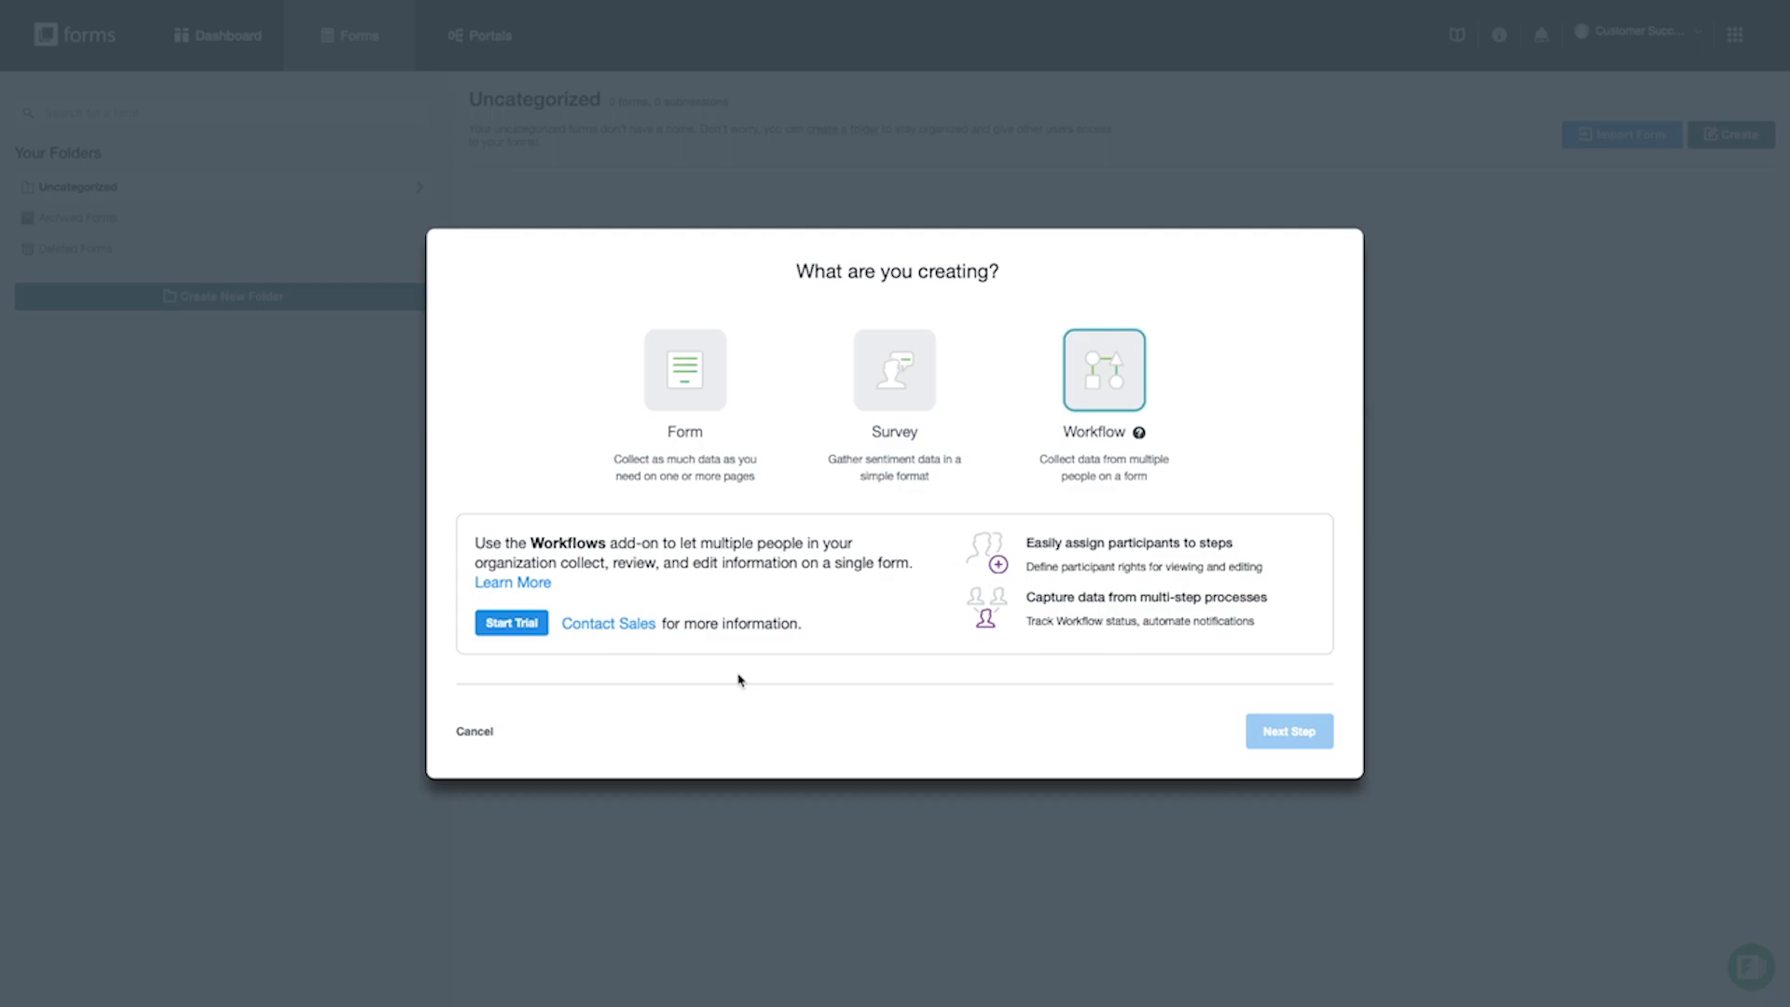
# Step: Create a blank form of type Form named HIPAATEST
pyautogui.click(687, 400)
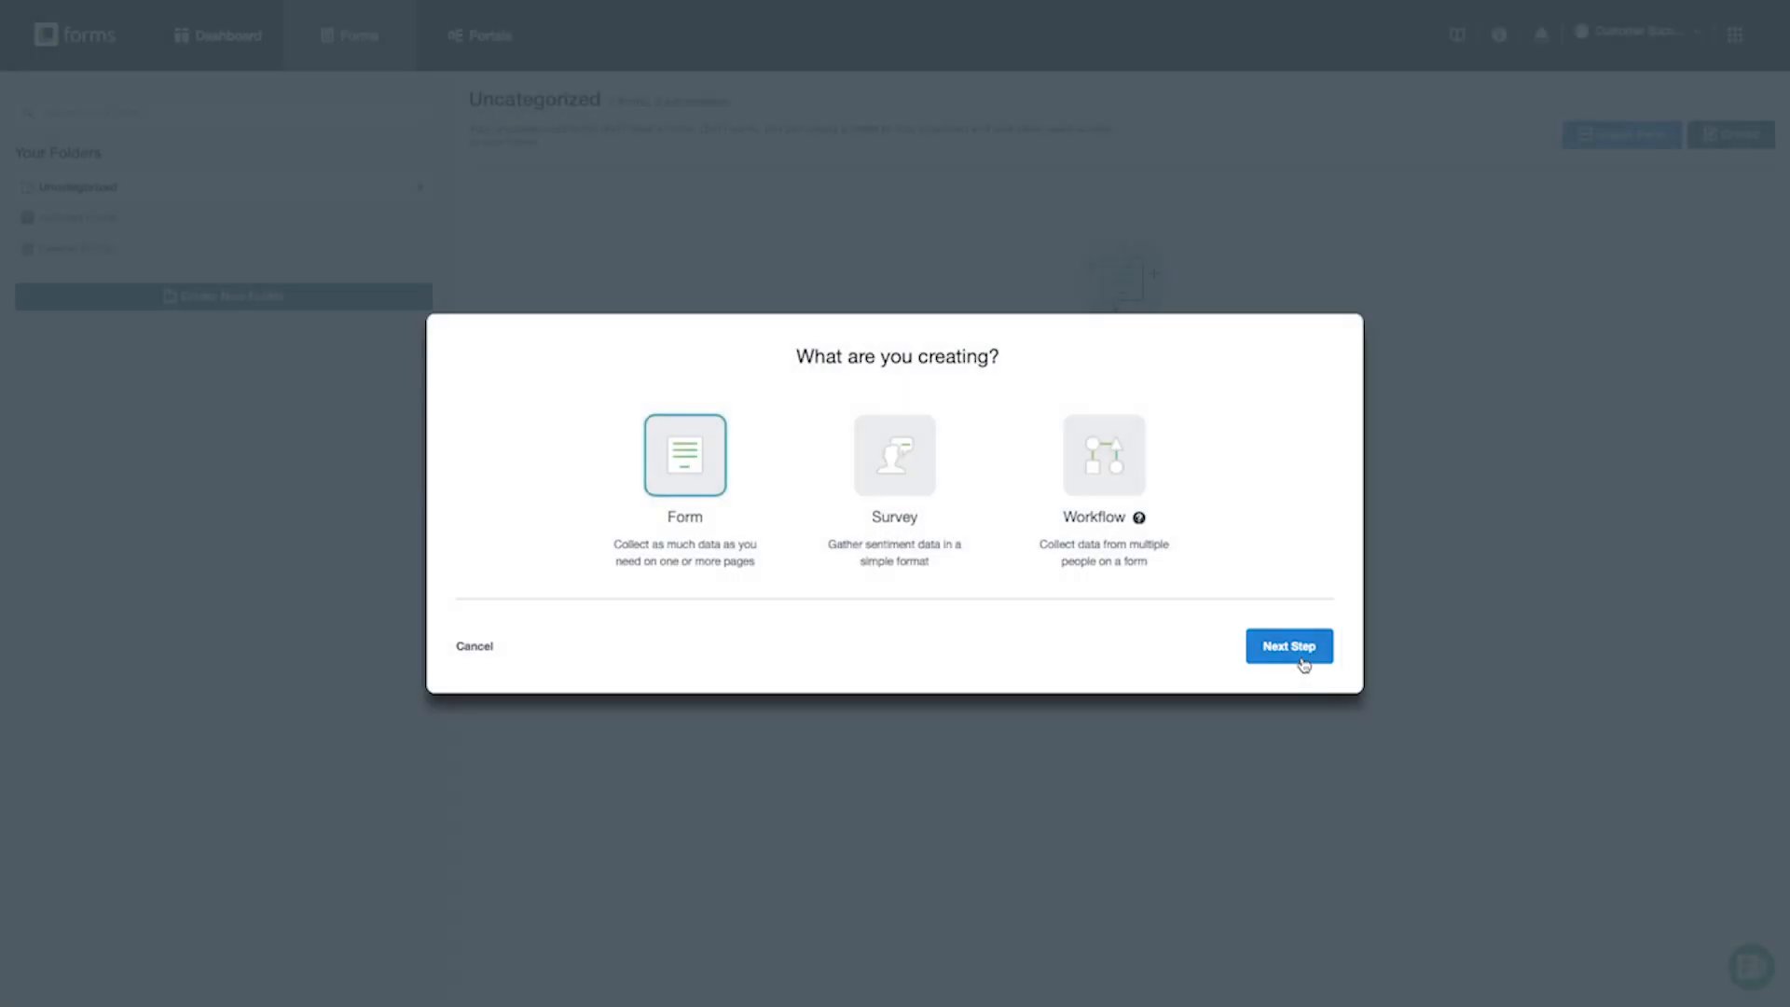
pyautogui.click(1304, 659)
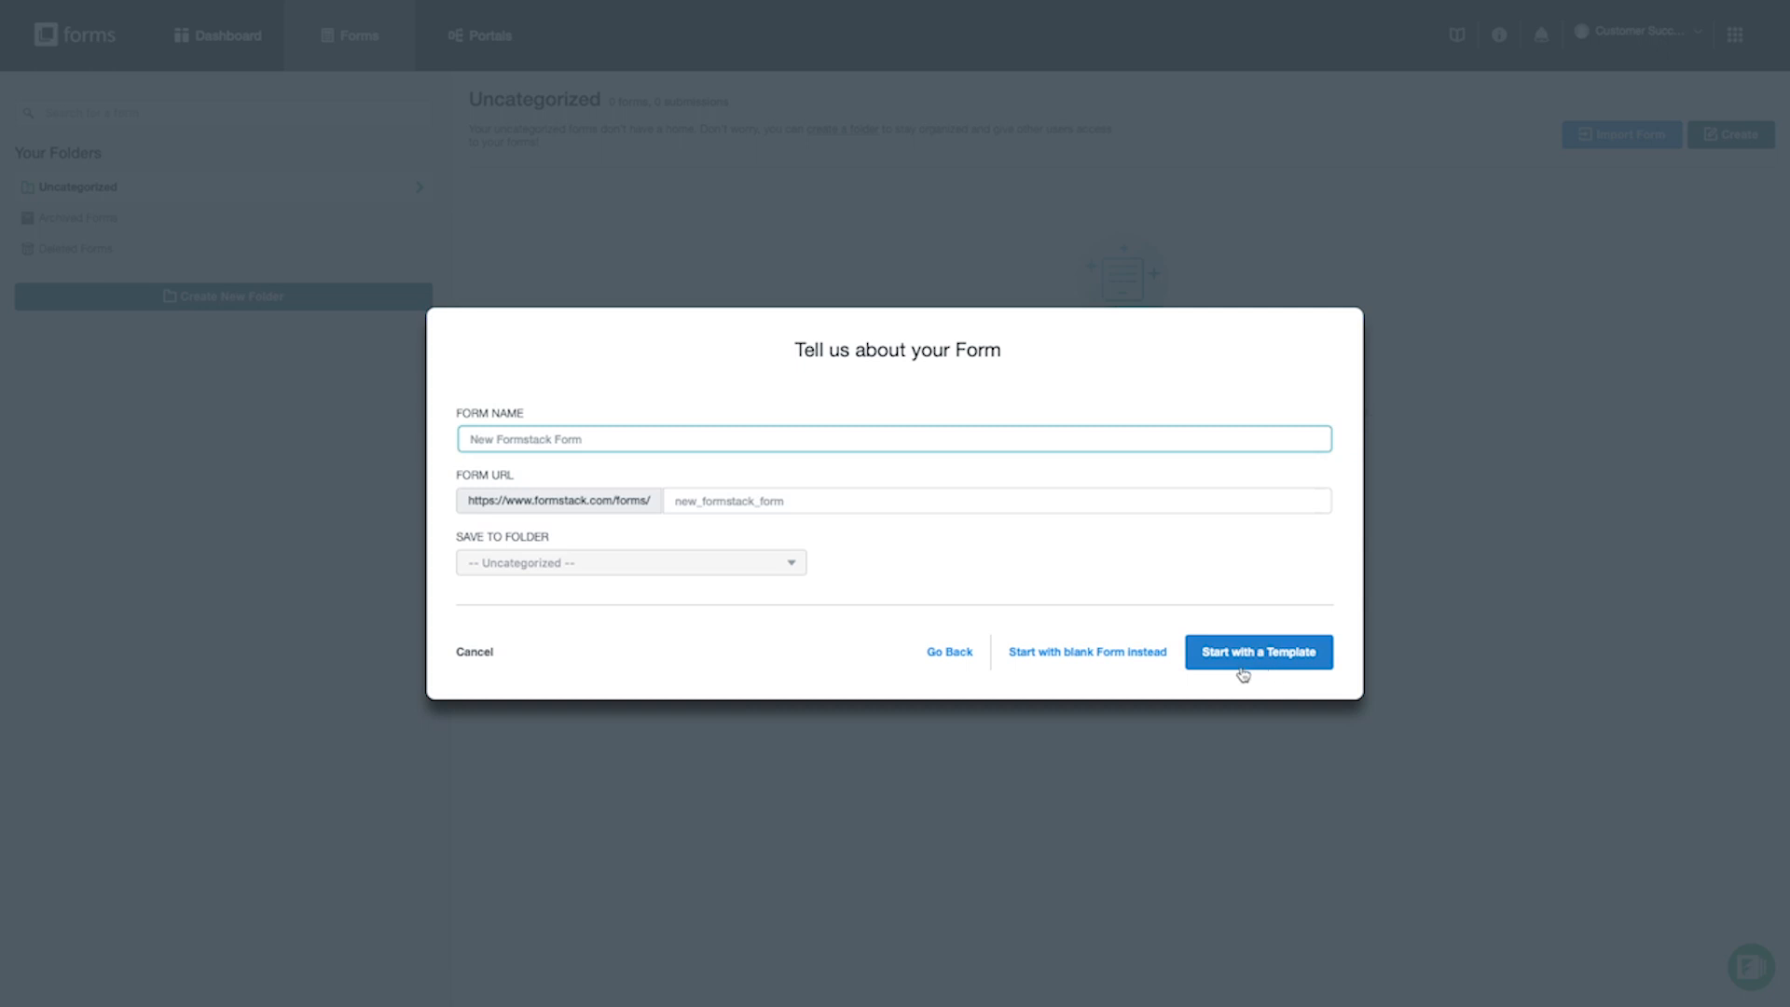
pyautogui.write('HIPAA')
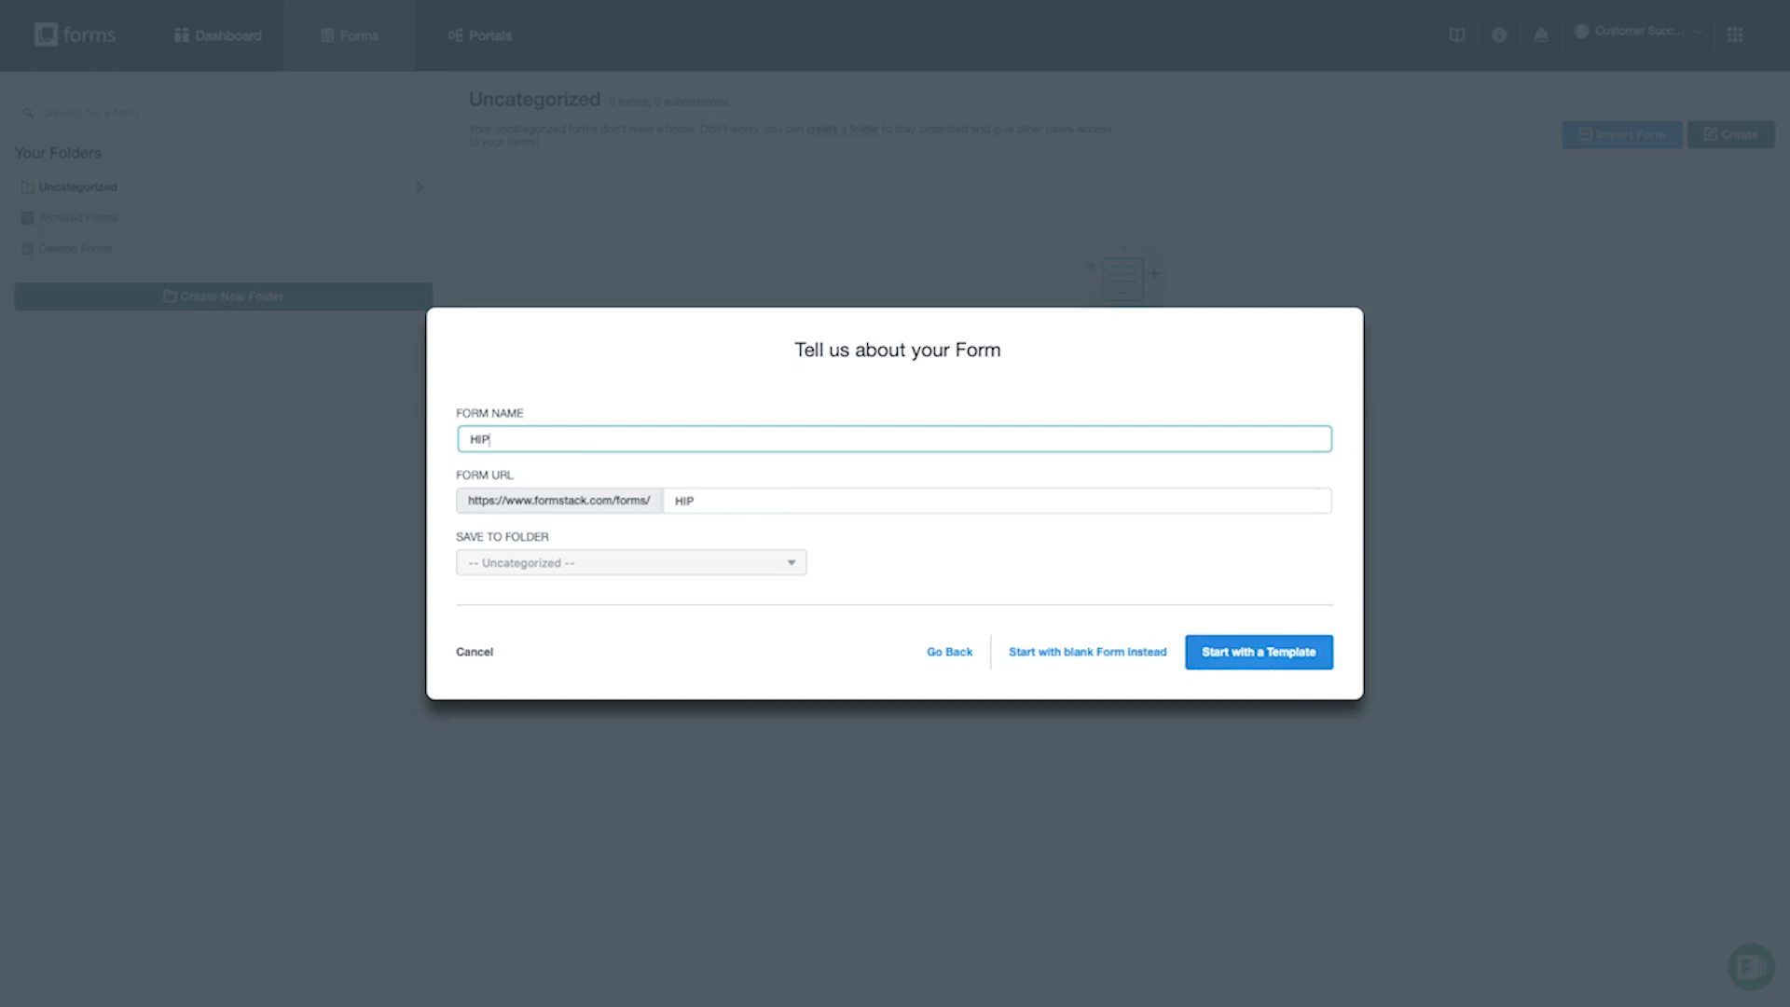
pyautogui.write('TEST')
pyautogui.click(1041, 658)
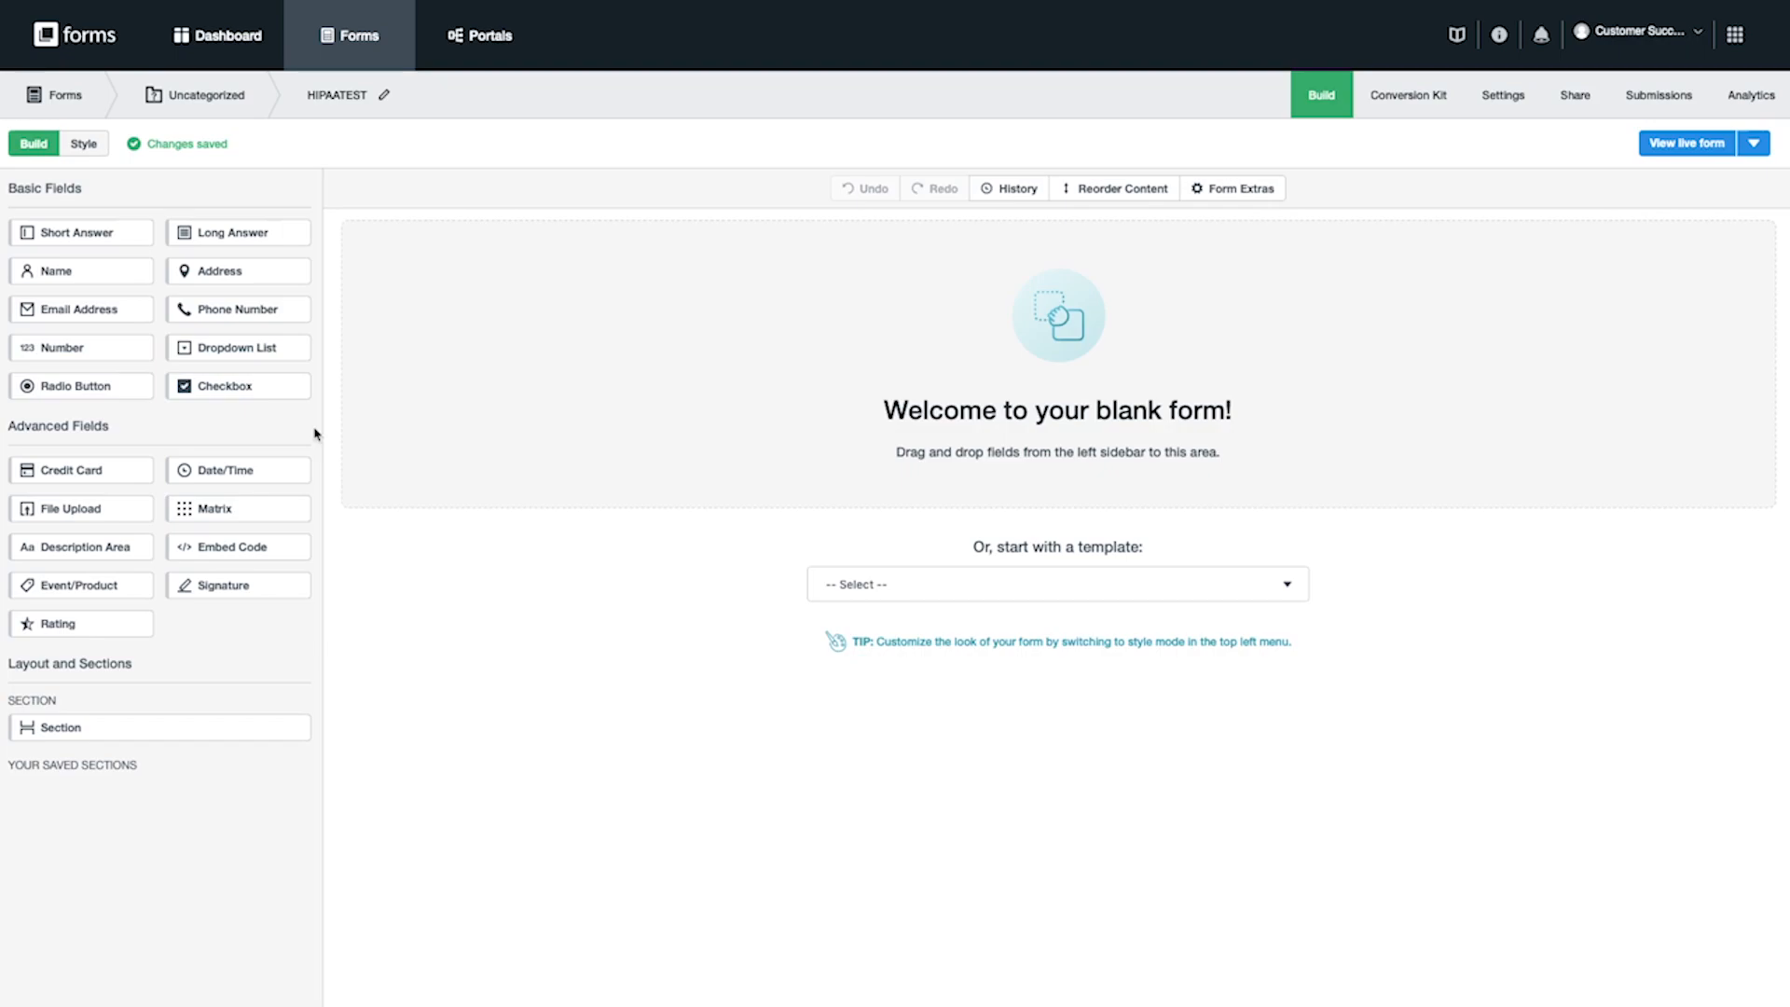
# Step: Add Name, Email Address, Phone Number and Checkbox fields to the blank form in that order
pyautogui.moveTo(56, 270); pyautogui.dragTo(411, 299)
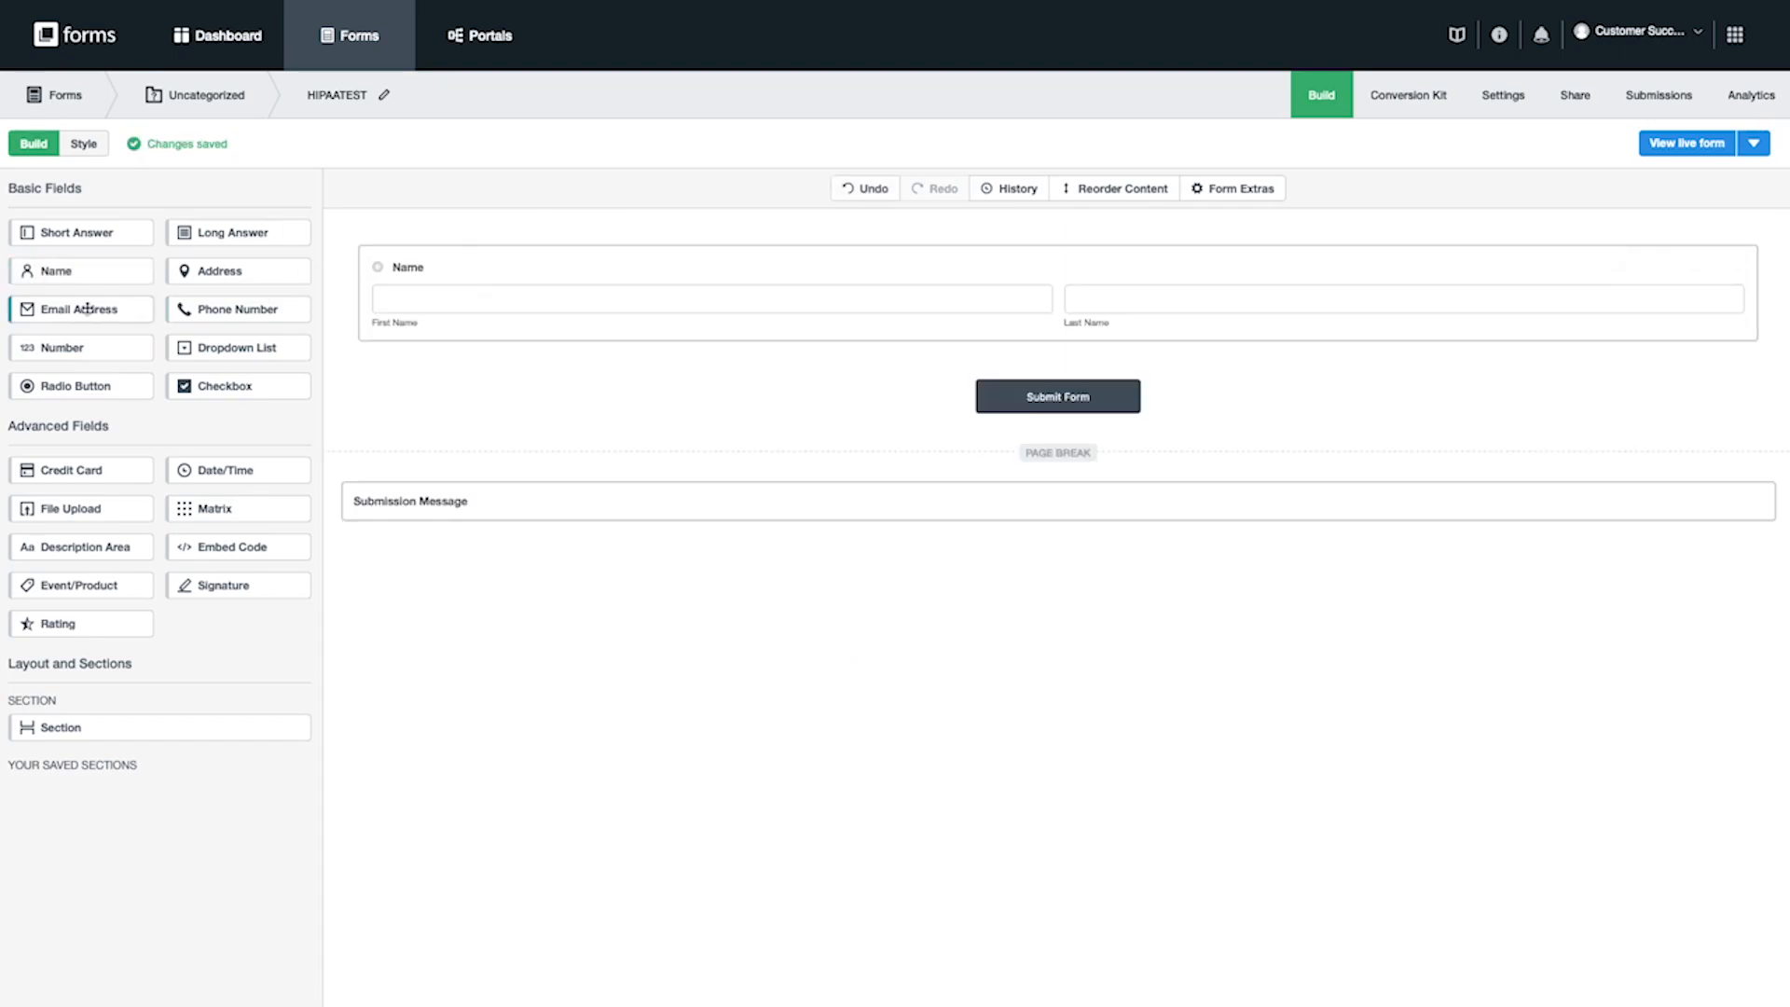
pyautogui.moveTo(428, 364); pyautogui.dragTo(428, 365)
pyautogui.moveTo(246, 306); pyautogui.dragTo(468, 436)
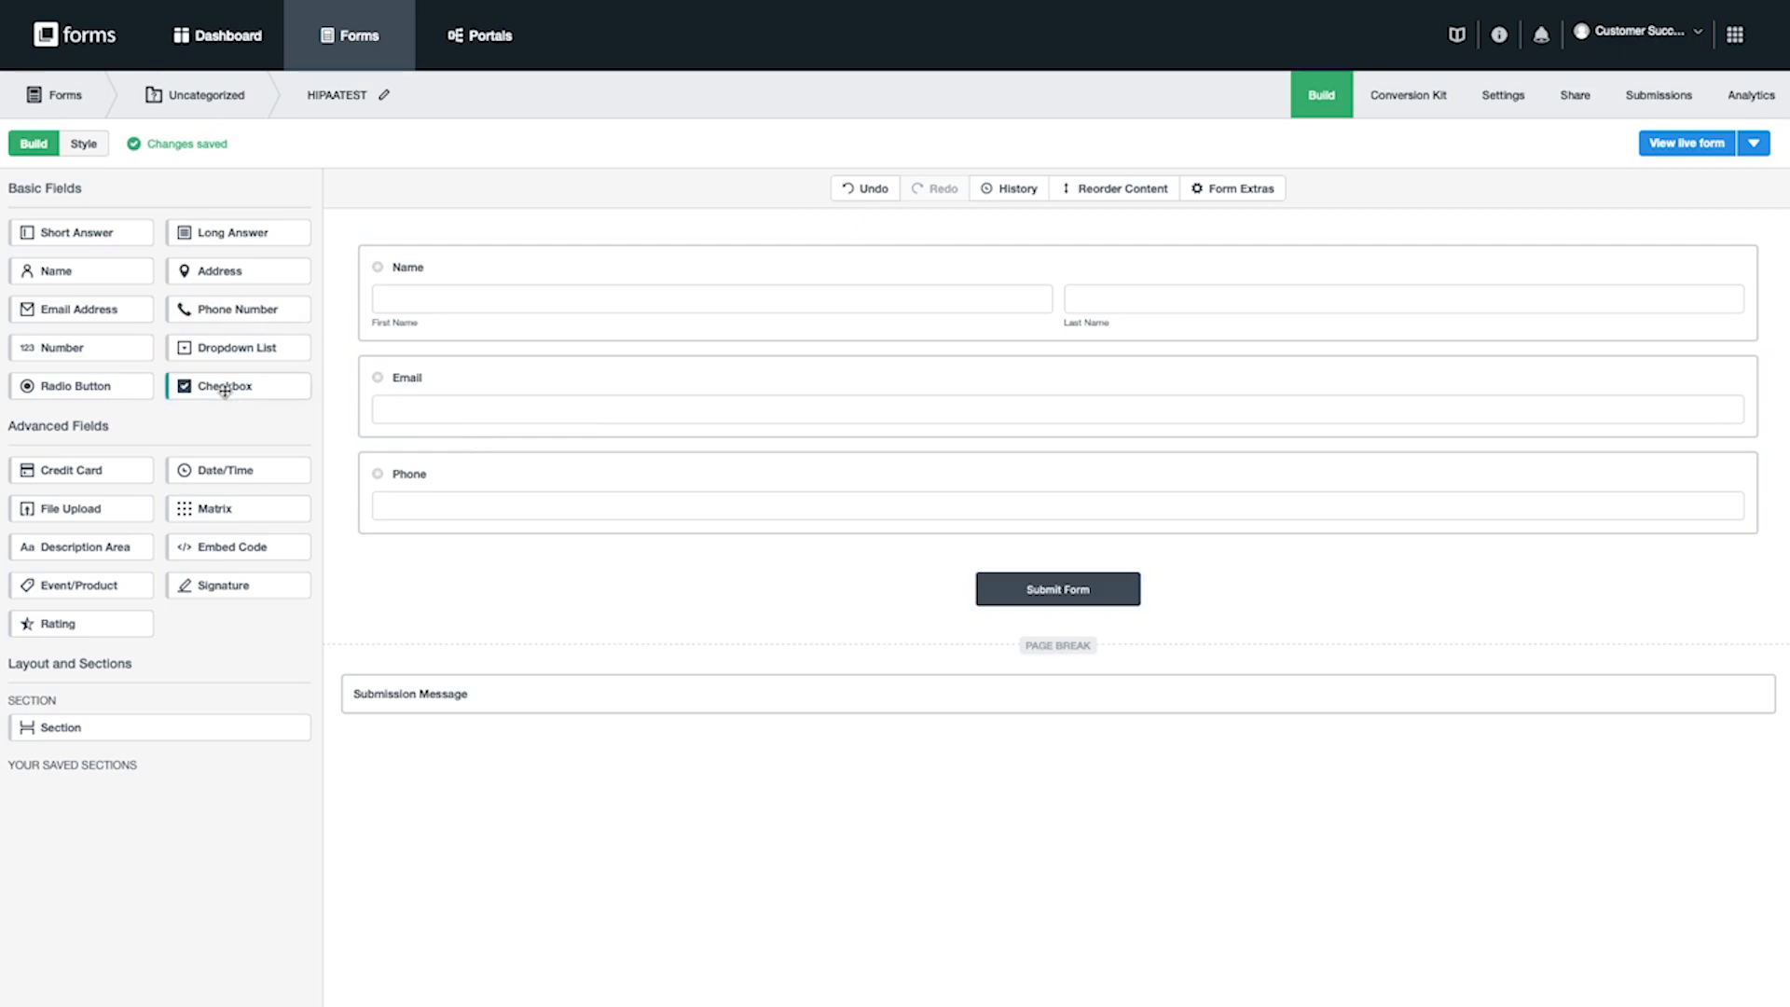
pyautogui.moveTo(251, 404); pyautogui.dragTo(568, 535)
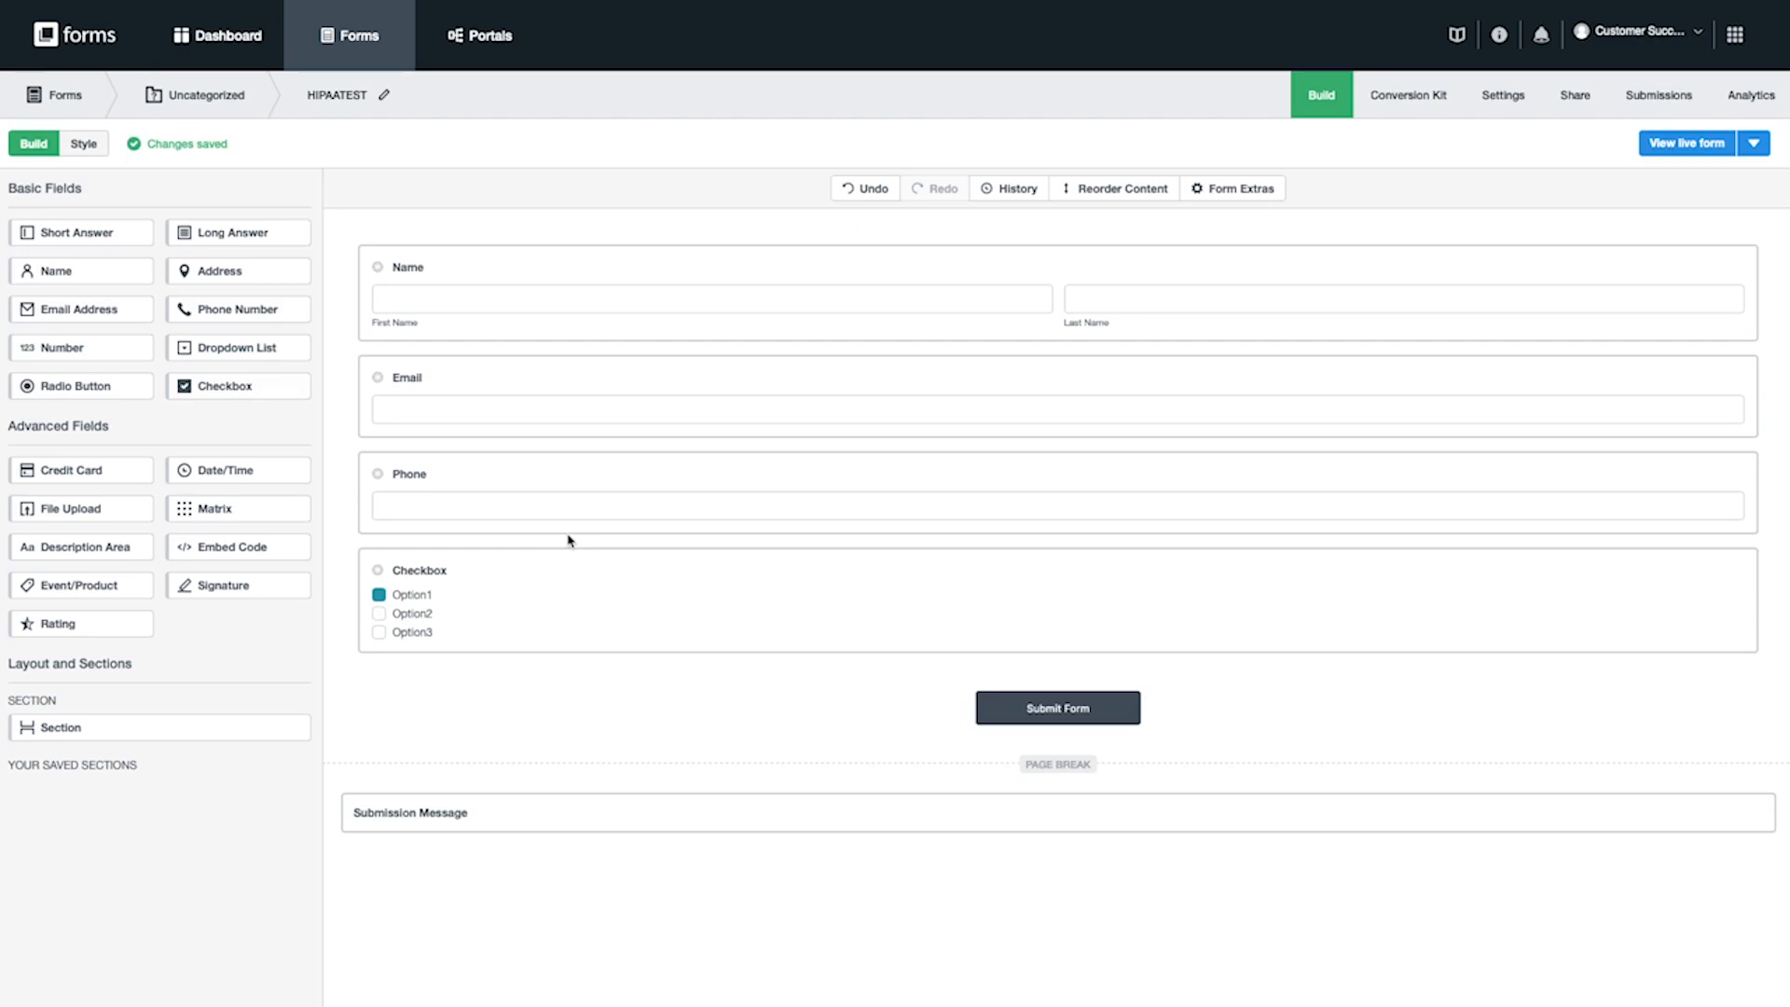
# Step: Change the Name field's label to "Patient Name"
pyautogui.click(553, 286)
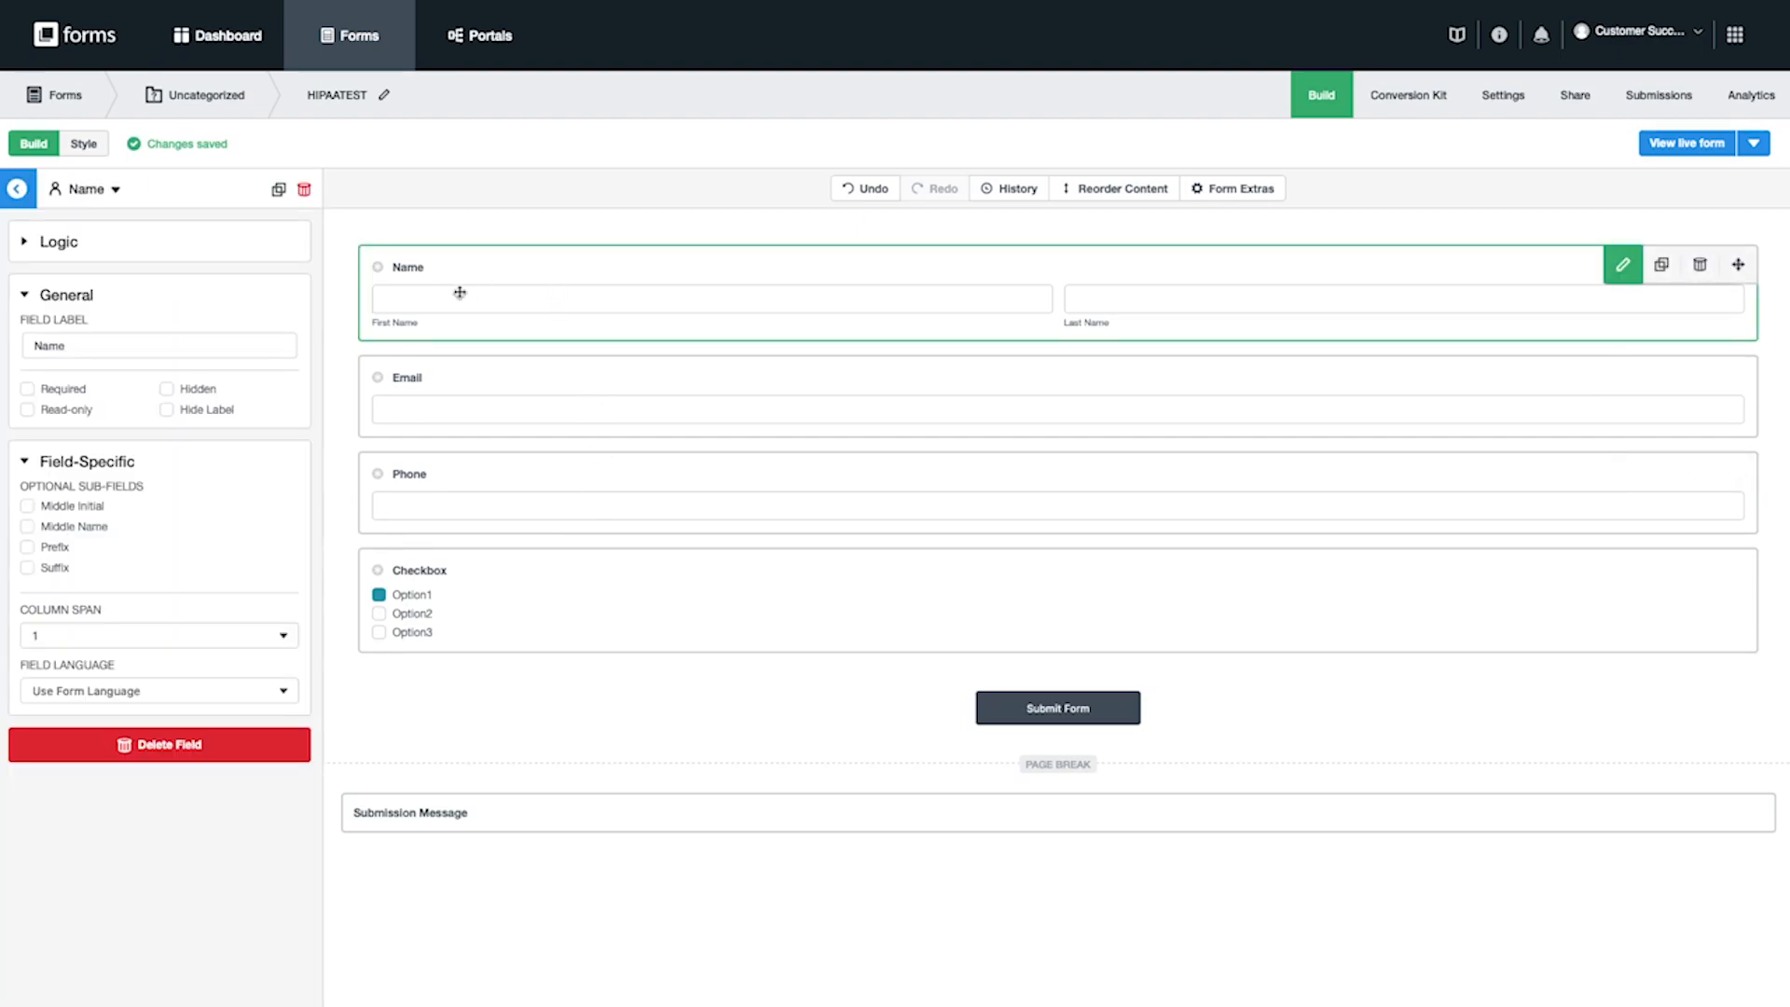
pyautogui.doubleClick(90, 345)
pyautogui.press('BackSpace')
pyautogui.write('Patient Name')
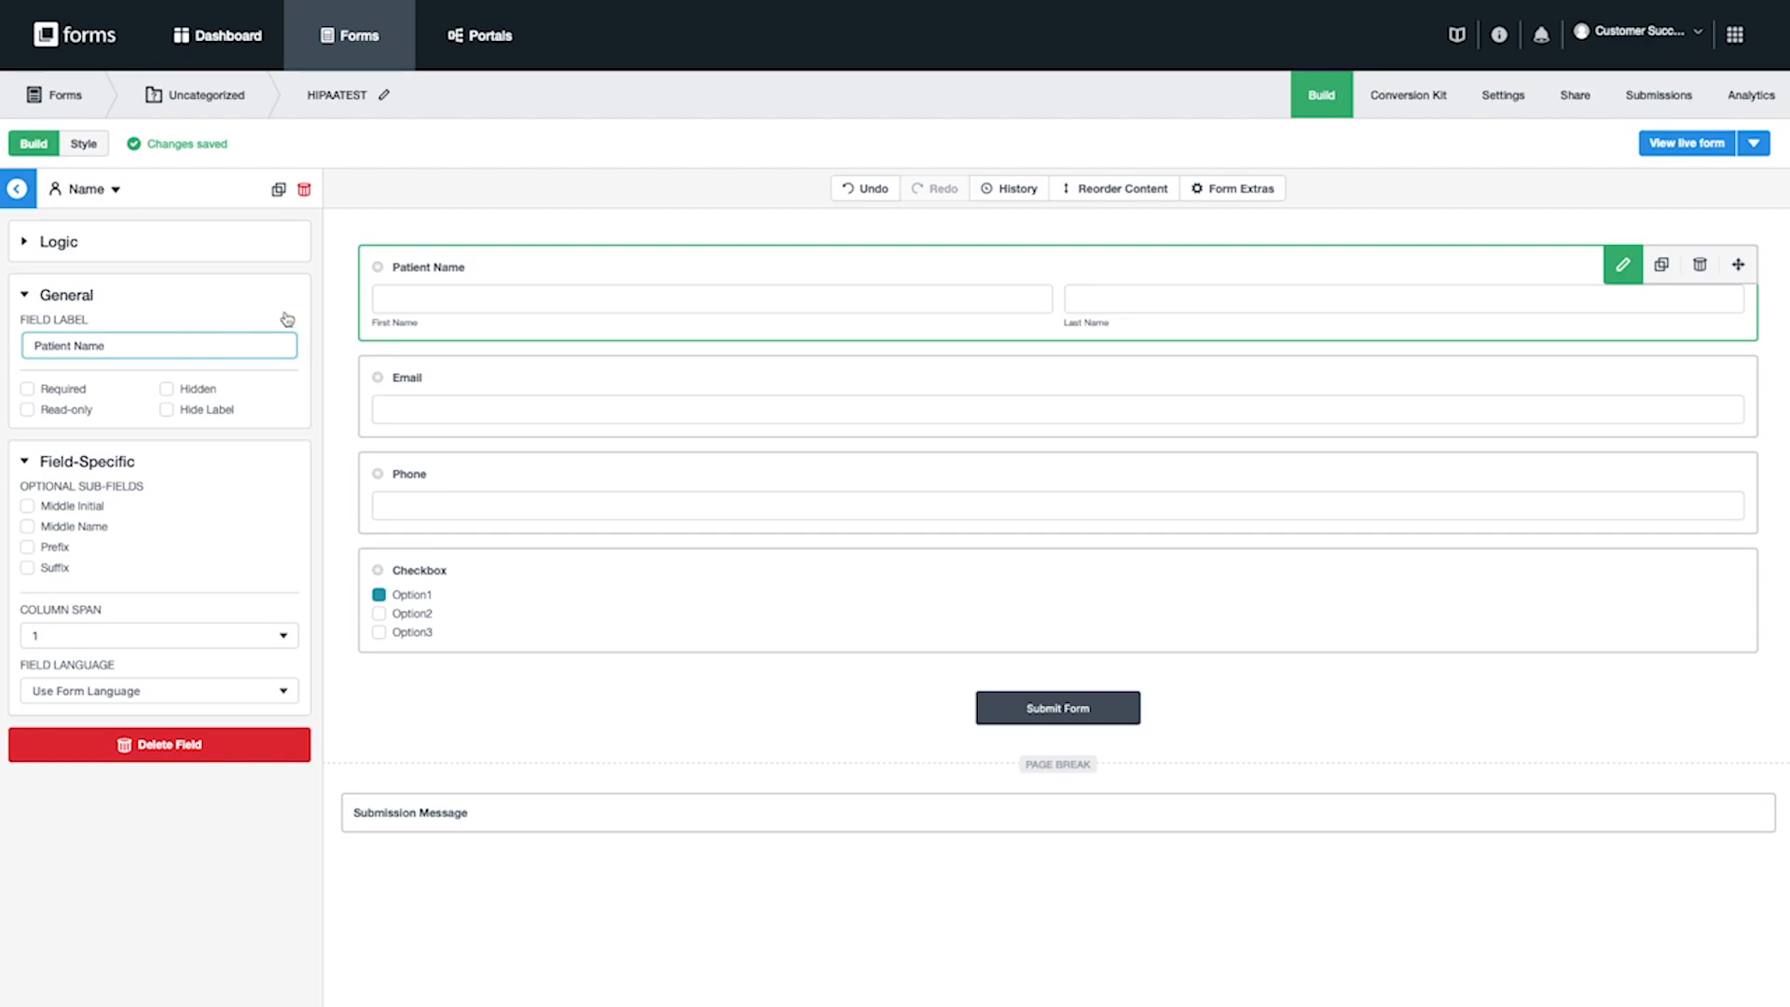
# Step: Select the Checkbox field and review the field types it can be switched to
pyautogui.click(508, 589)
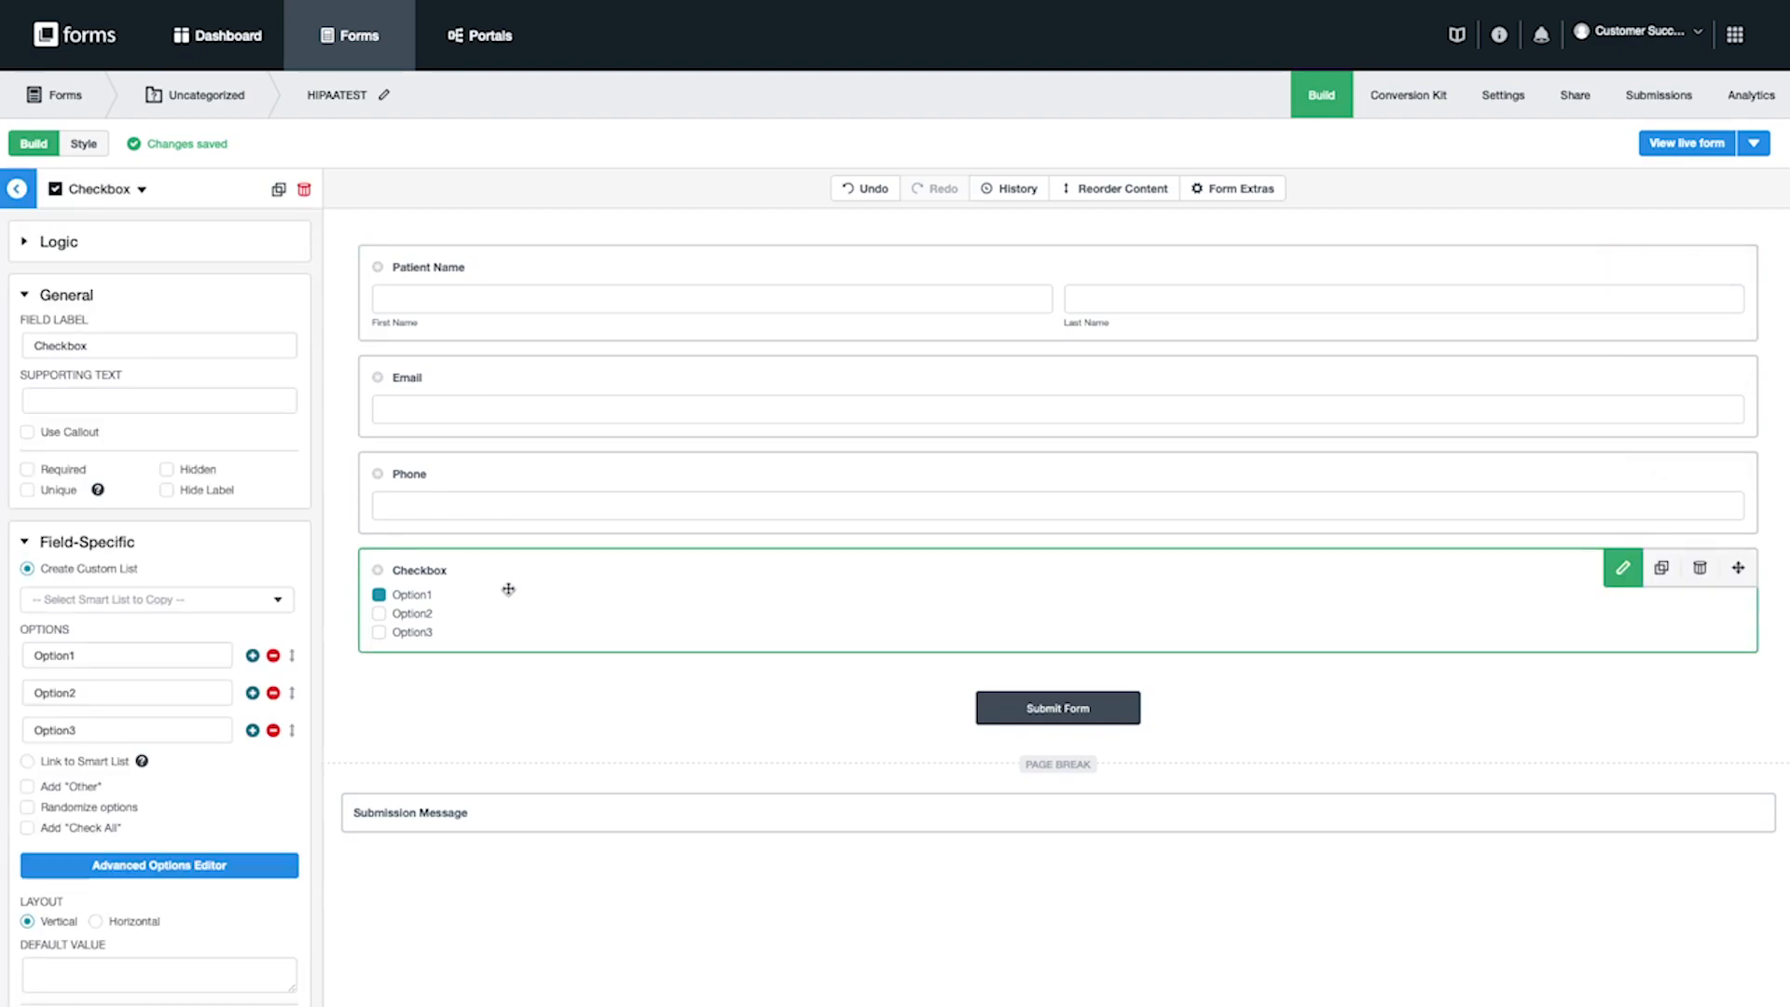
pyautogui.click(142, 190)
pyautogui.scroll(-3, 115, 276)
pyautogui.scroll(-3, 115, 276)
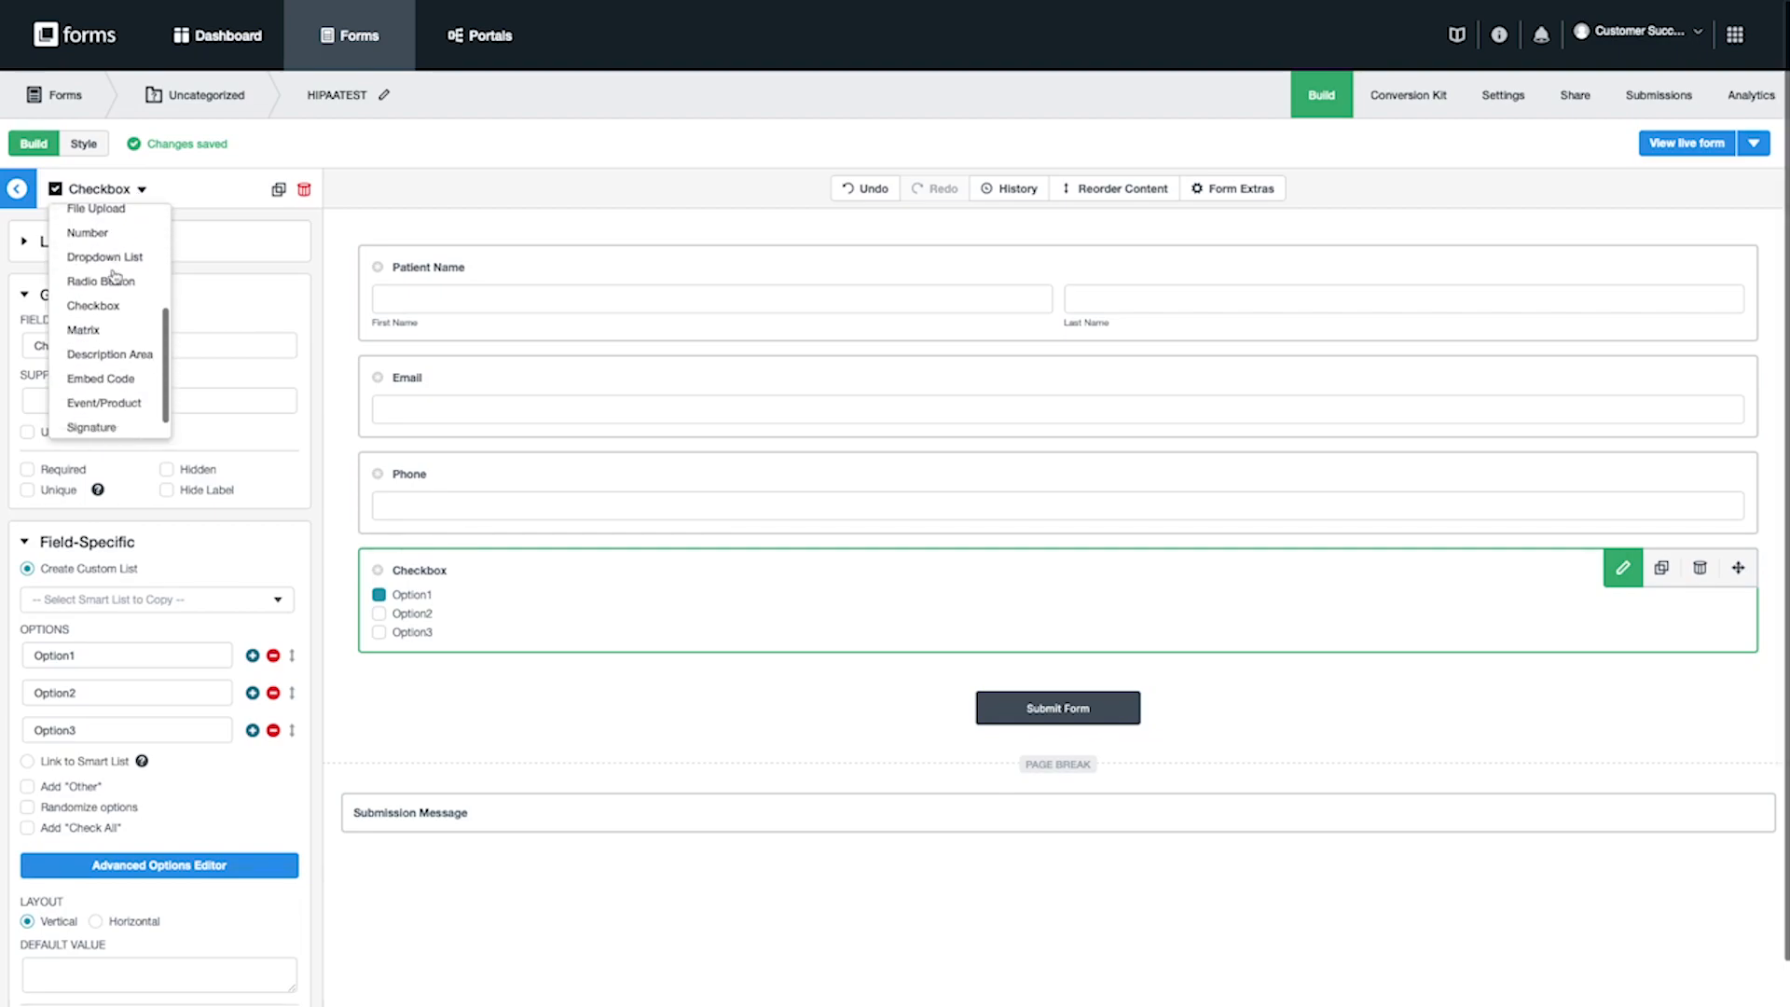
pyautogui.scroll(2, 115, 276)
pyautogui.scroll(4, 114, 275)
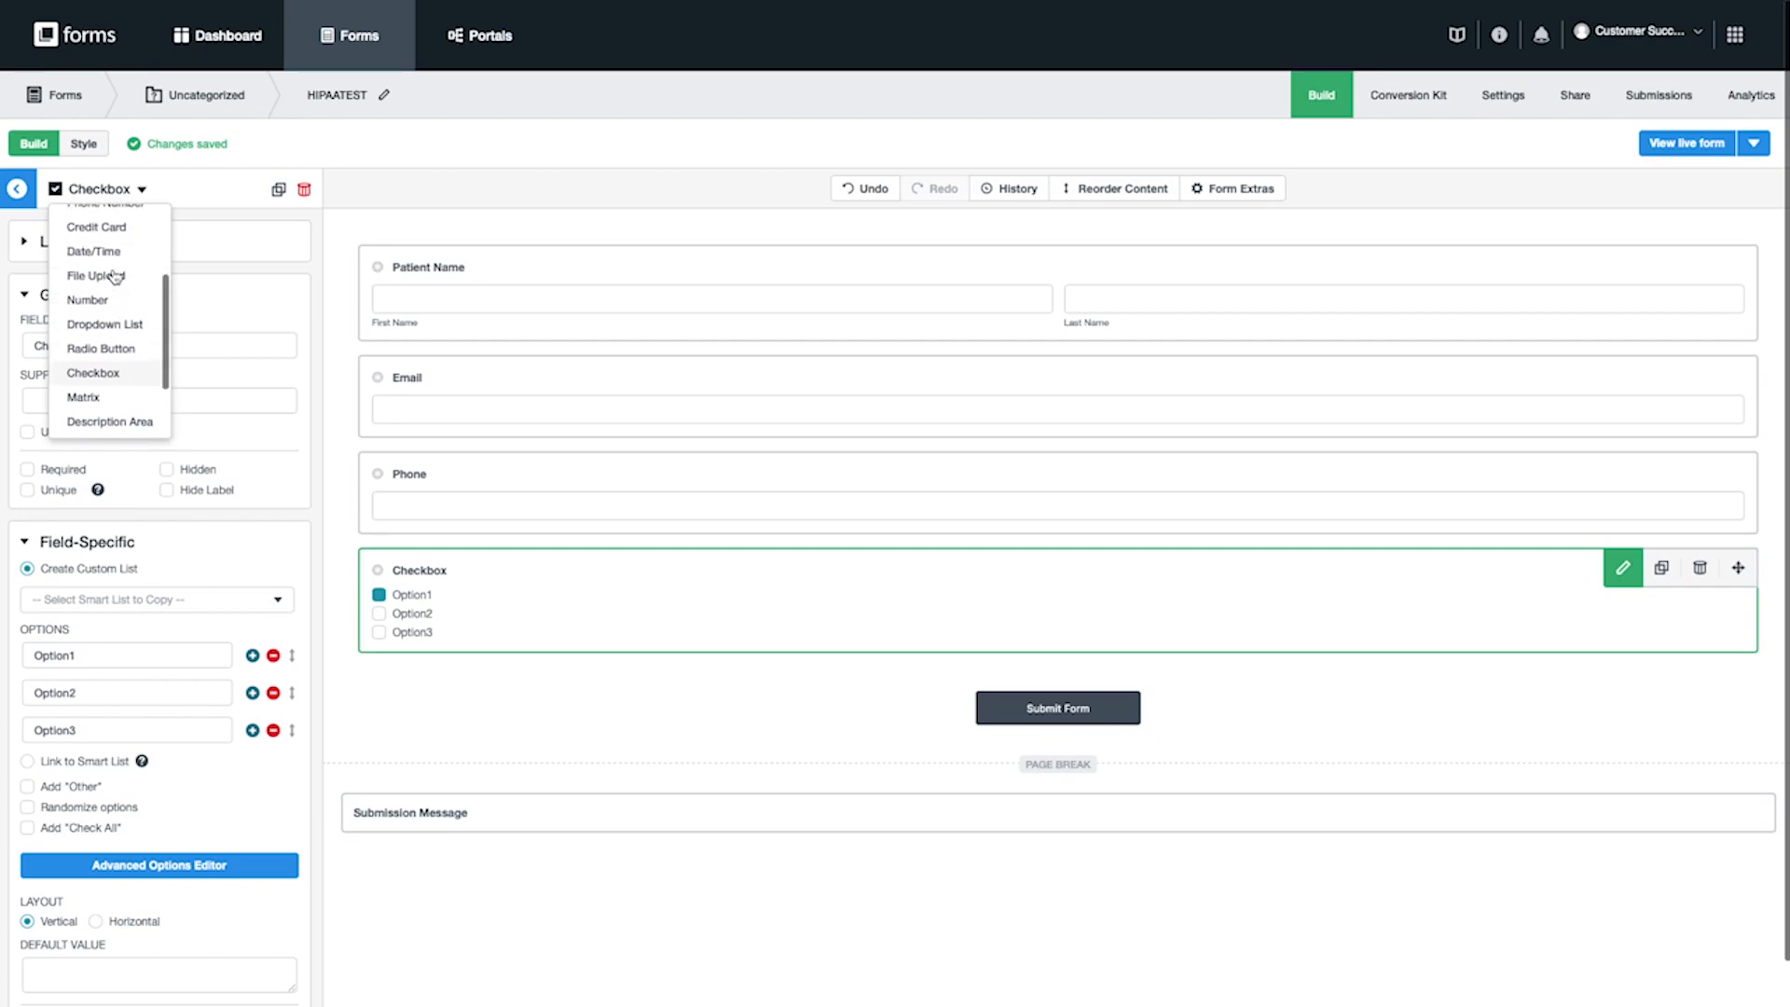
pyautogui.click(141, 189)
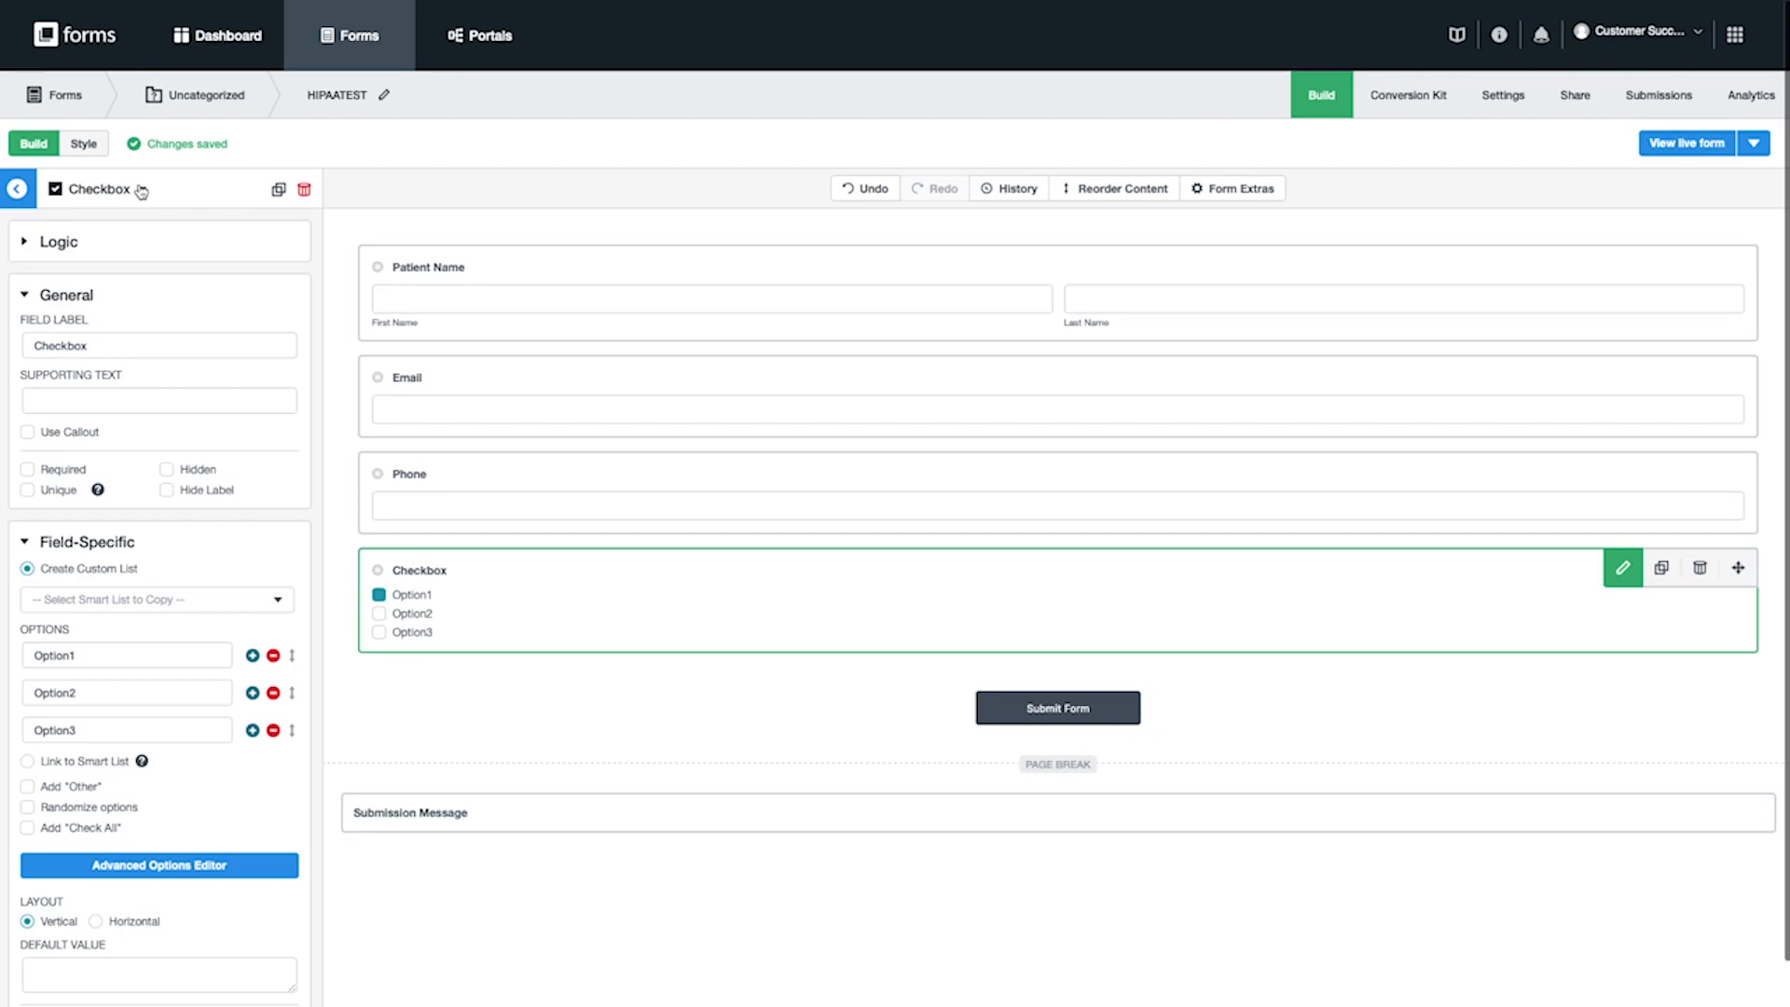
# Step: Change the Checkbox field's label to "Symptoms present today"
pyautogui.doubleClick(106, 343)
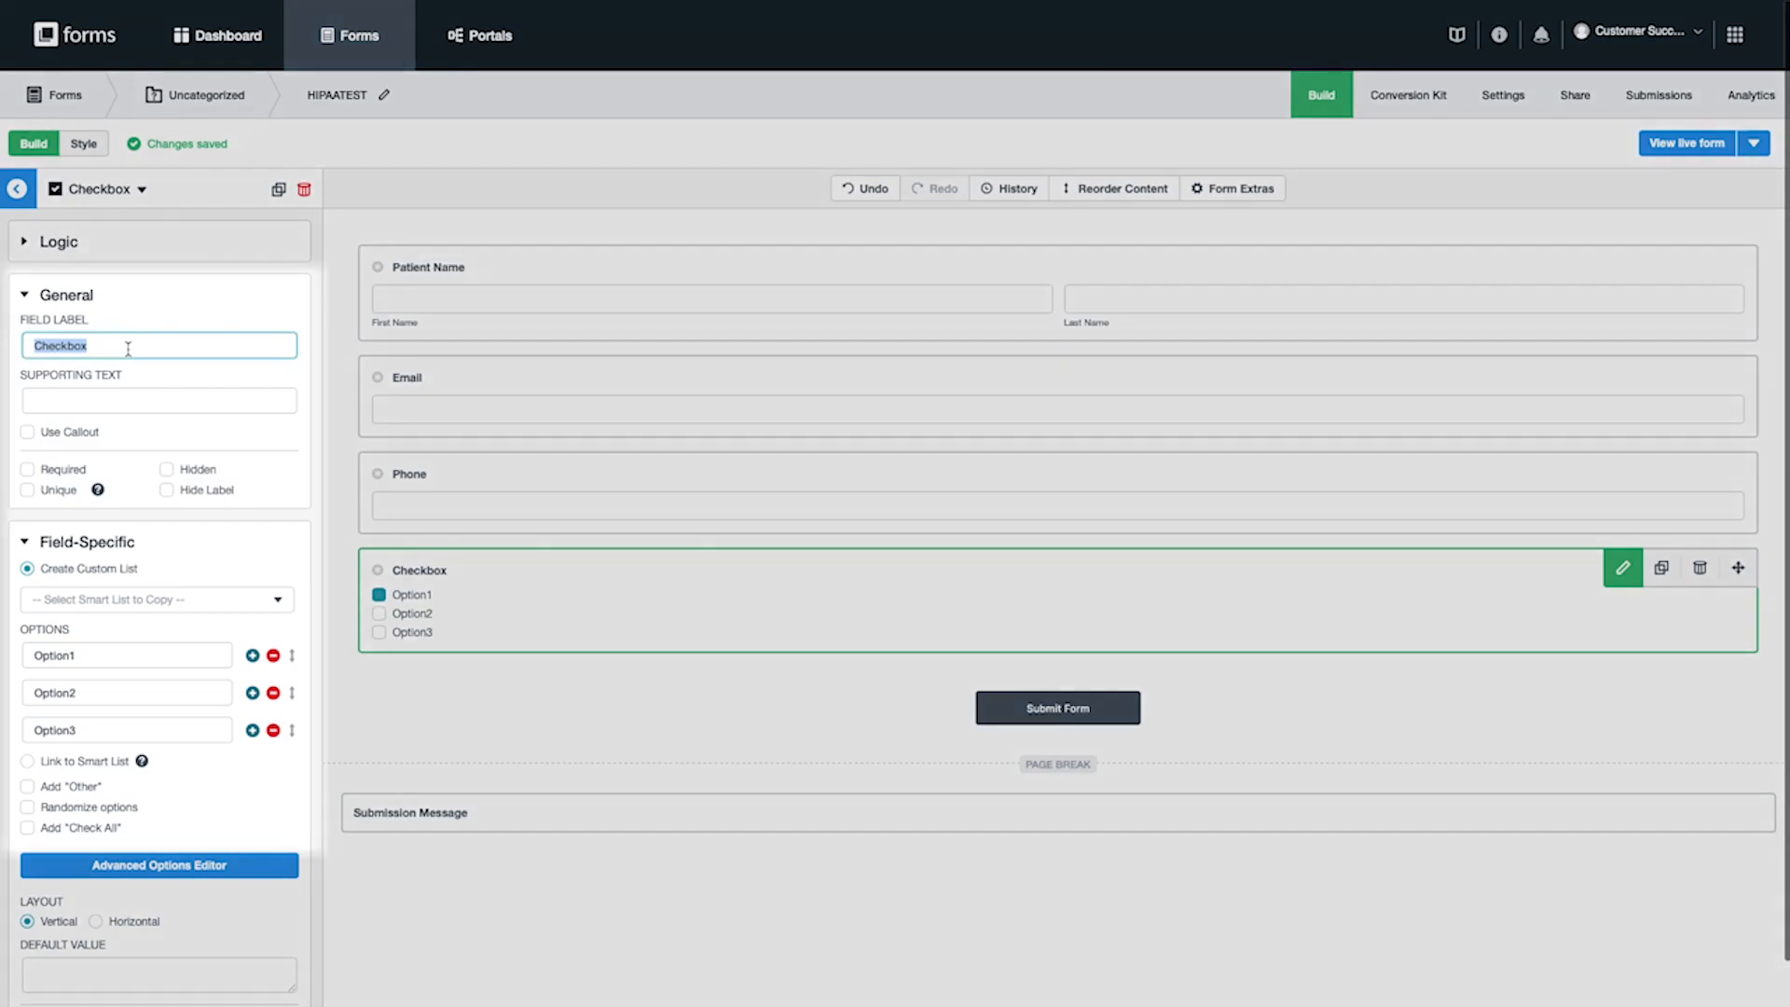
pyautogui.press('BackSpace')
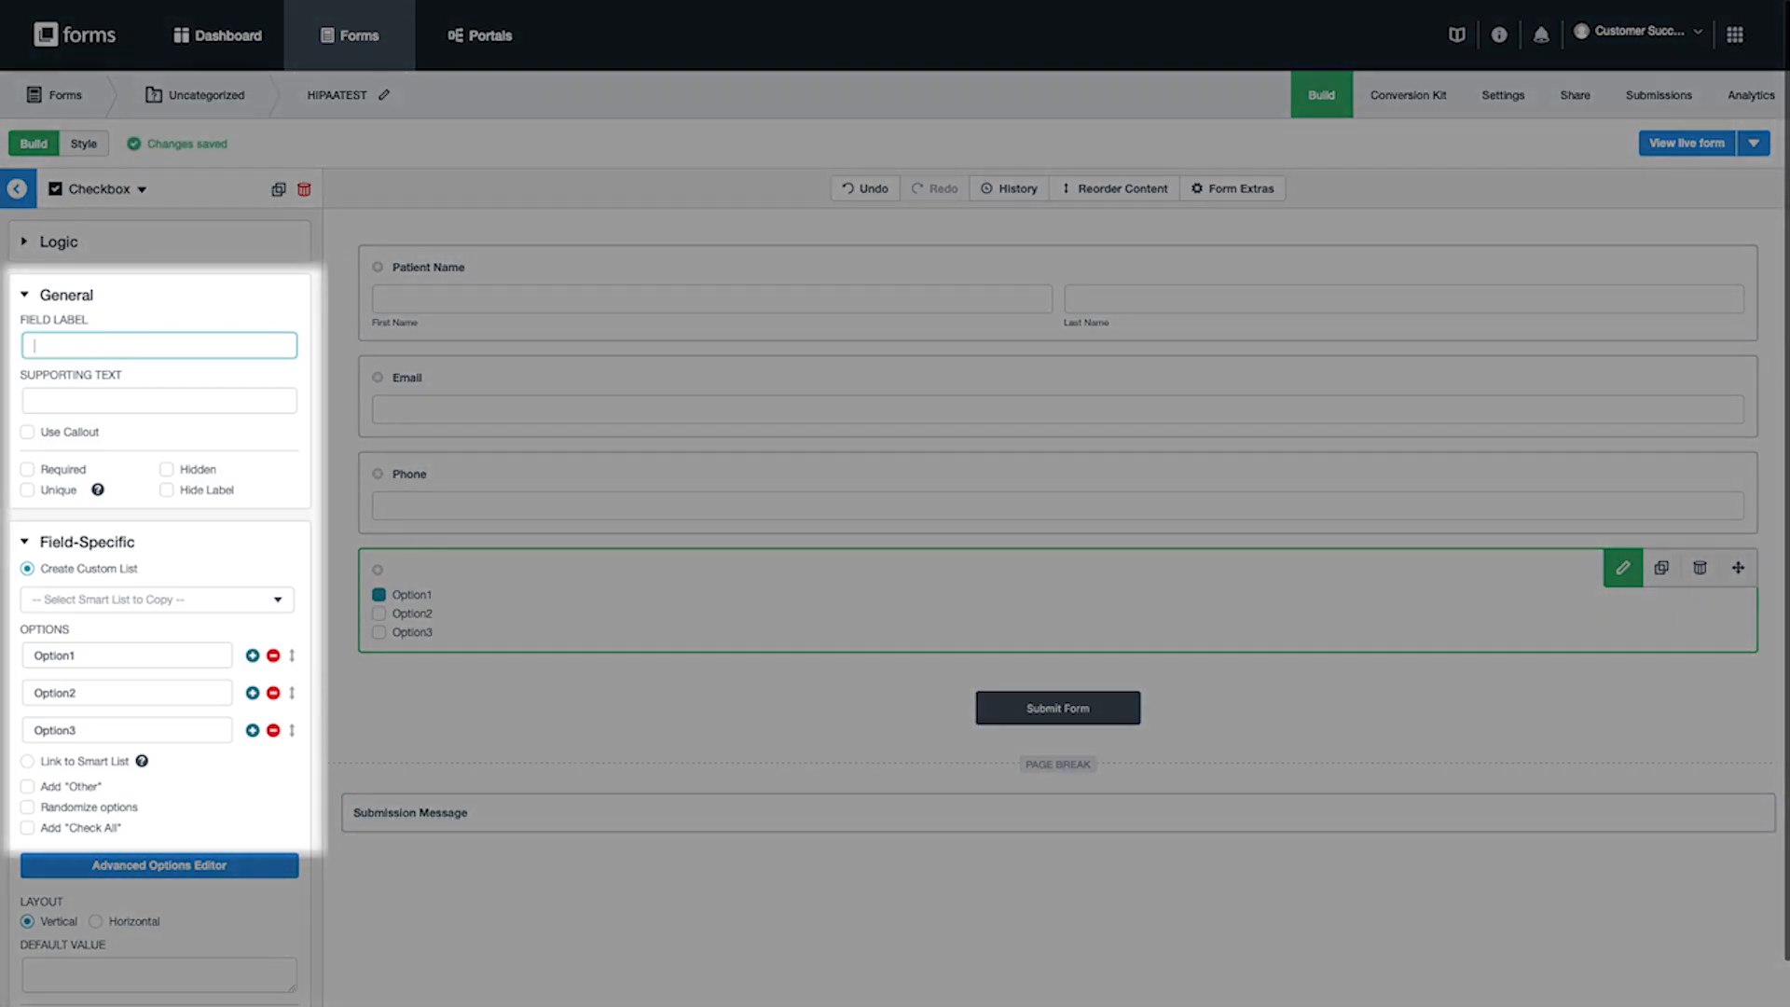
pyautogui.write('Syn')
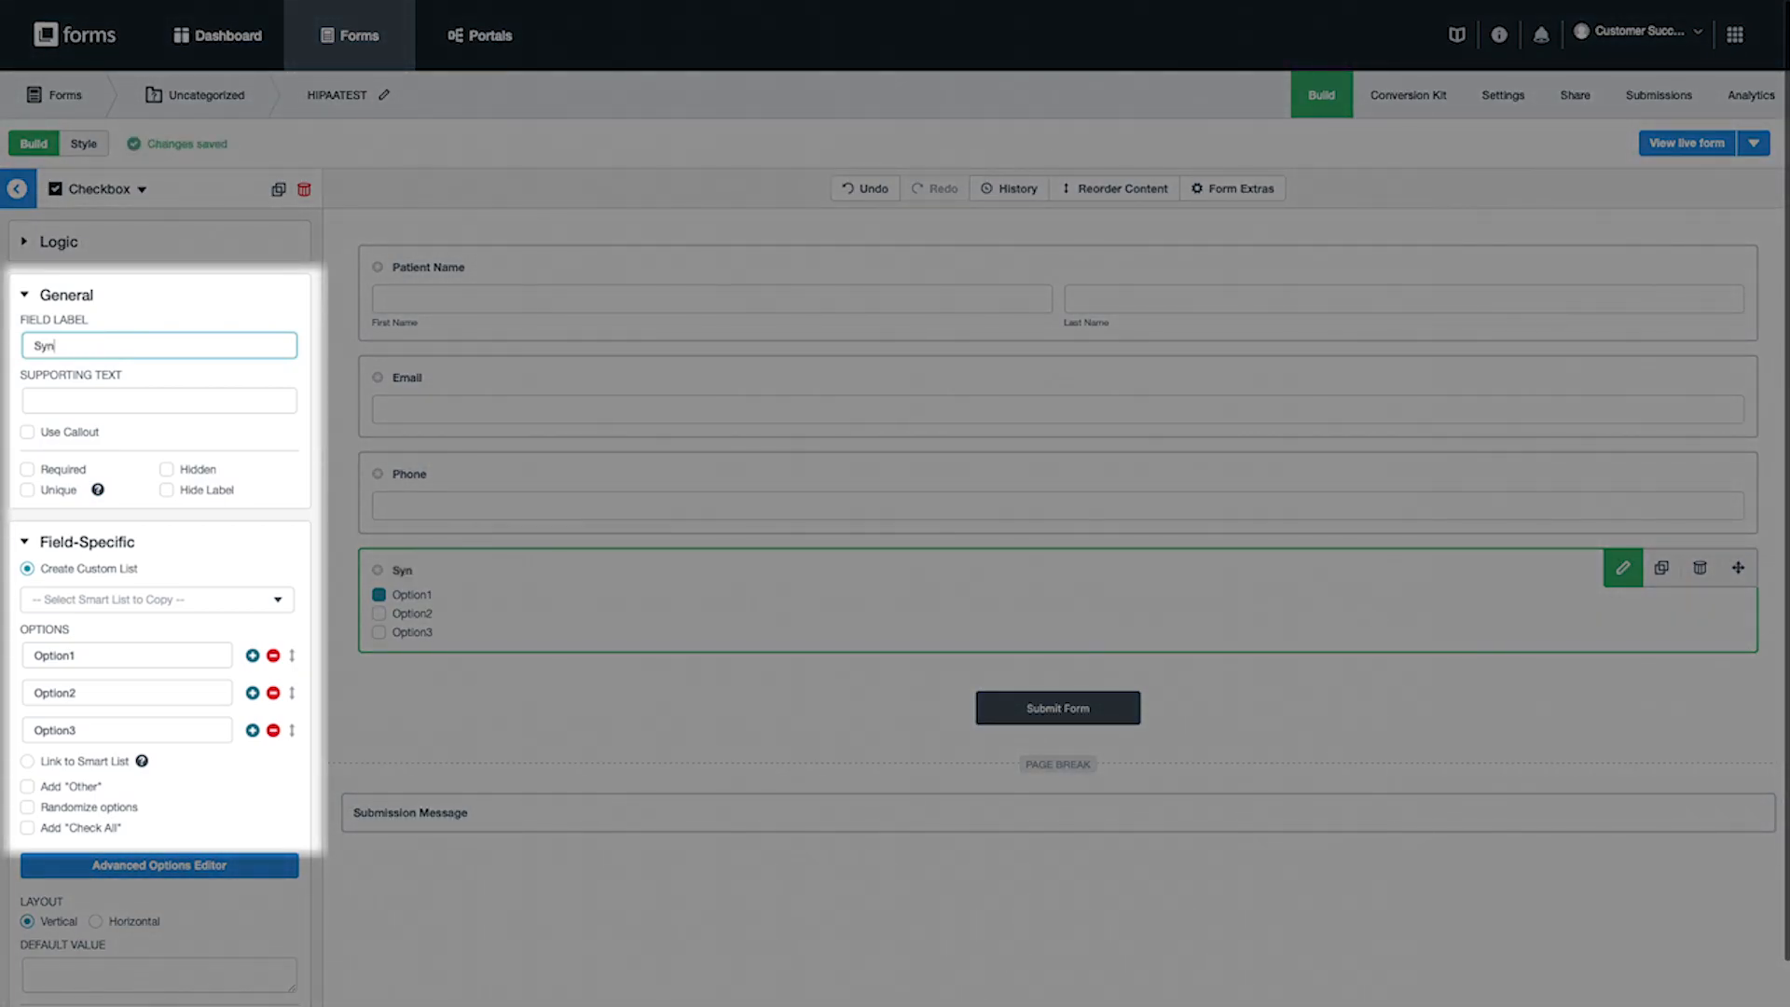
pyautogui.write('ptoms present today')
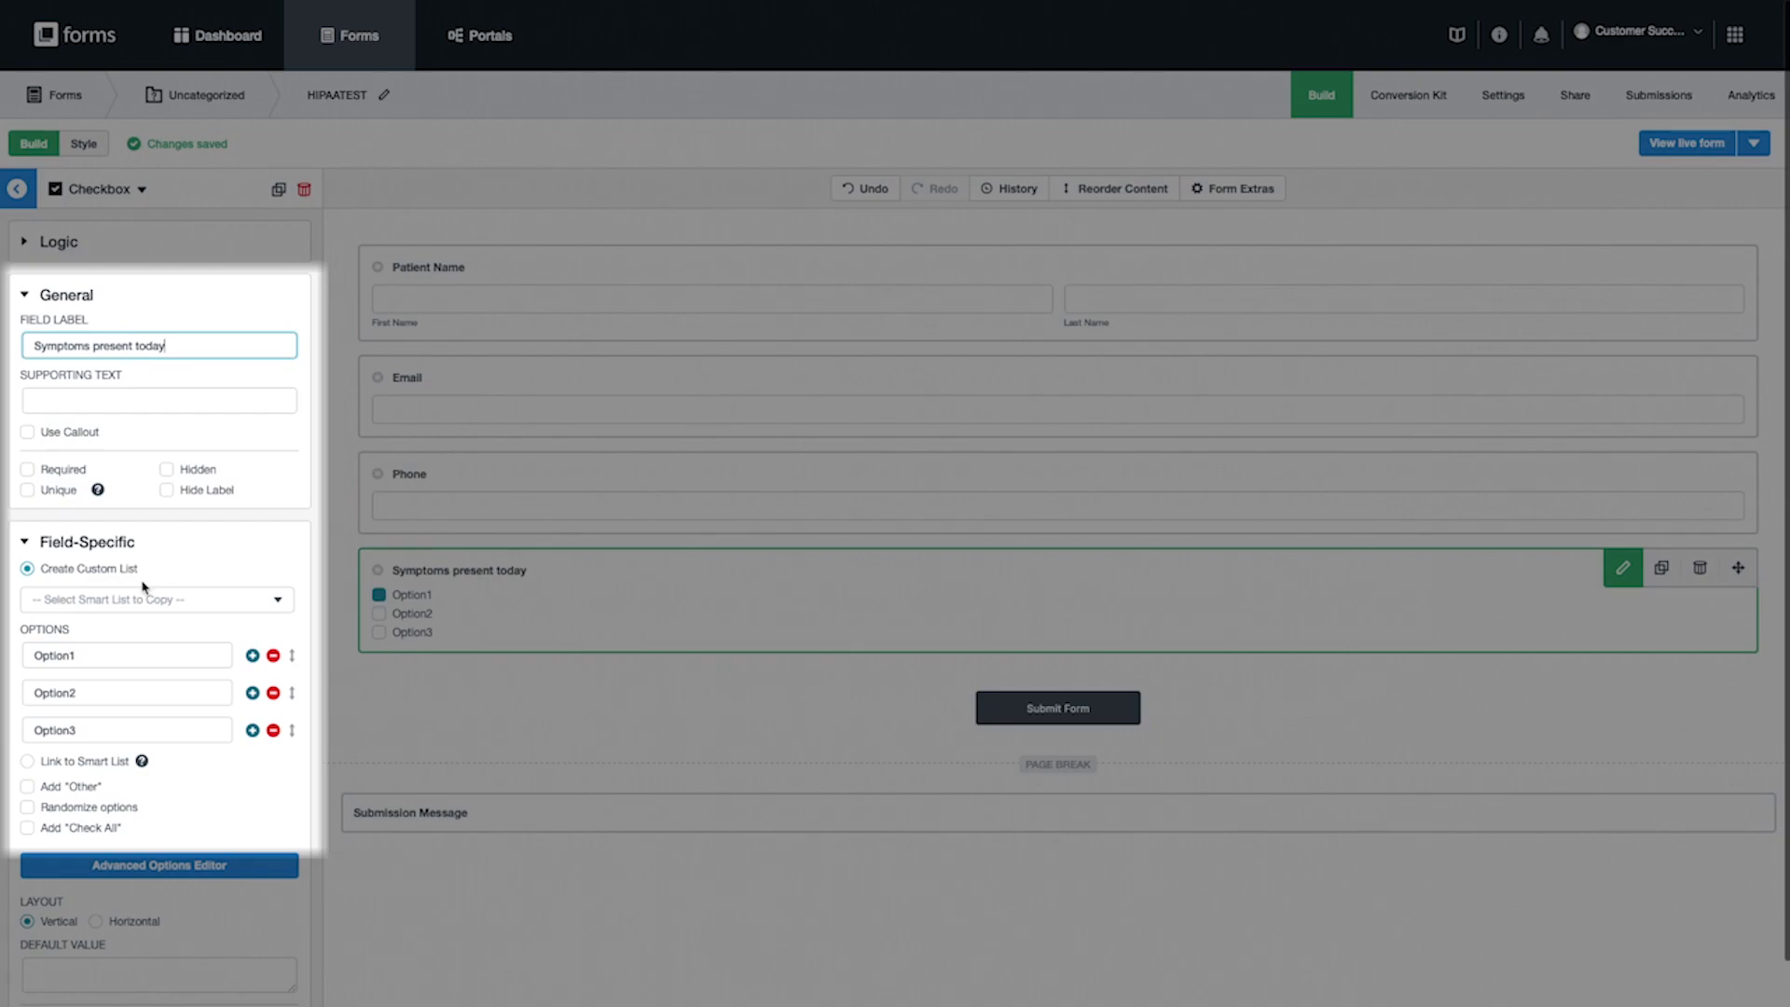
# Step: Set the three checkbox options to Headache, Fever and Cough
pyautogui.doubleClick(108, 660)
pyautogui.write('Headache')
pyautogui.press('Tab')
pyautogui.write('Fever')
pyautogui.press('Tab')
pyautogui.write('Cough')
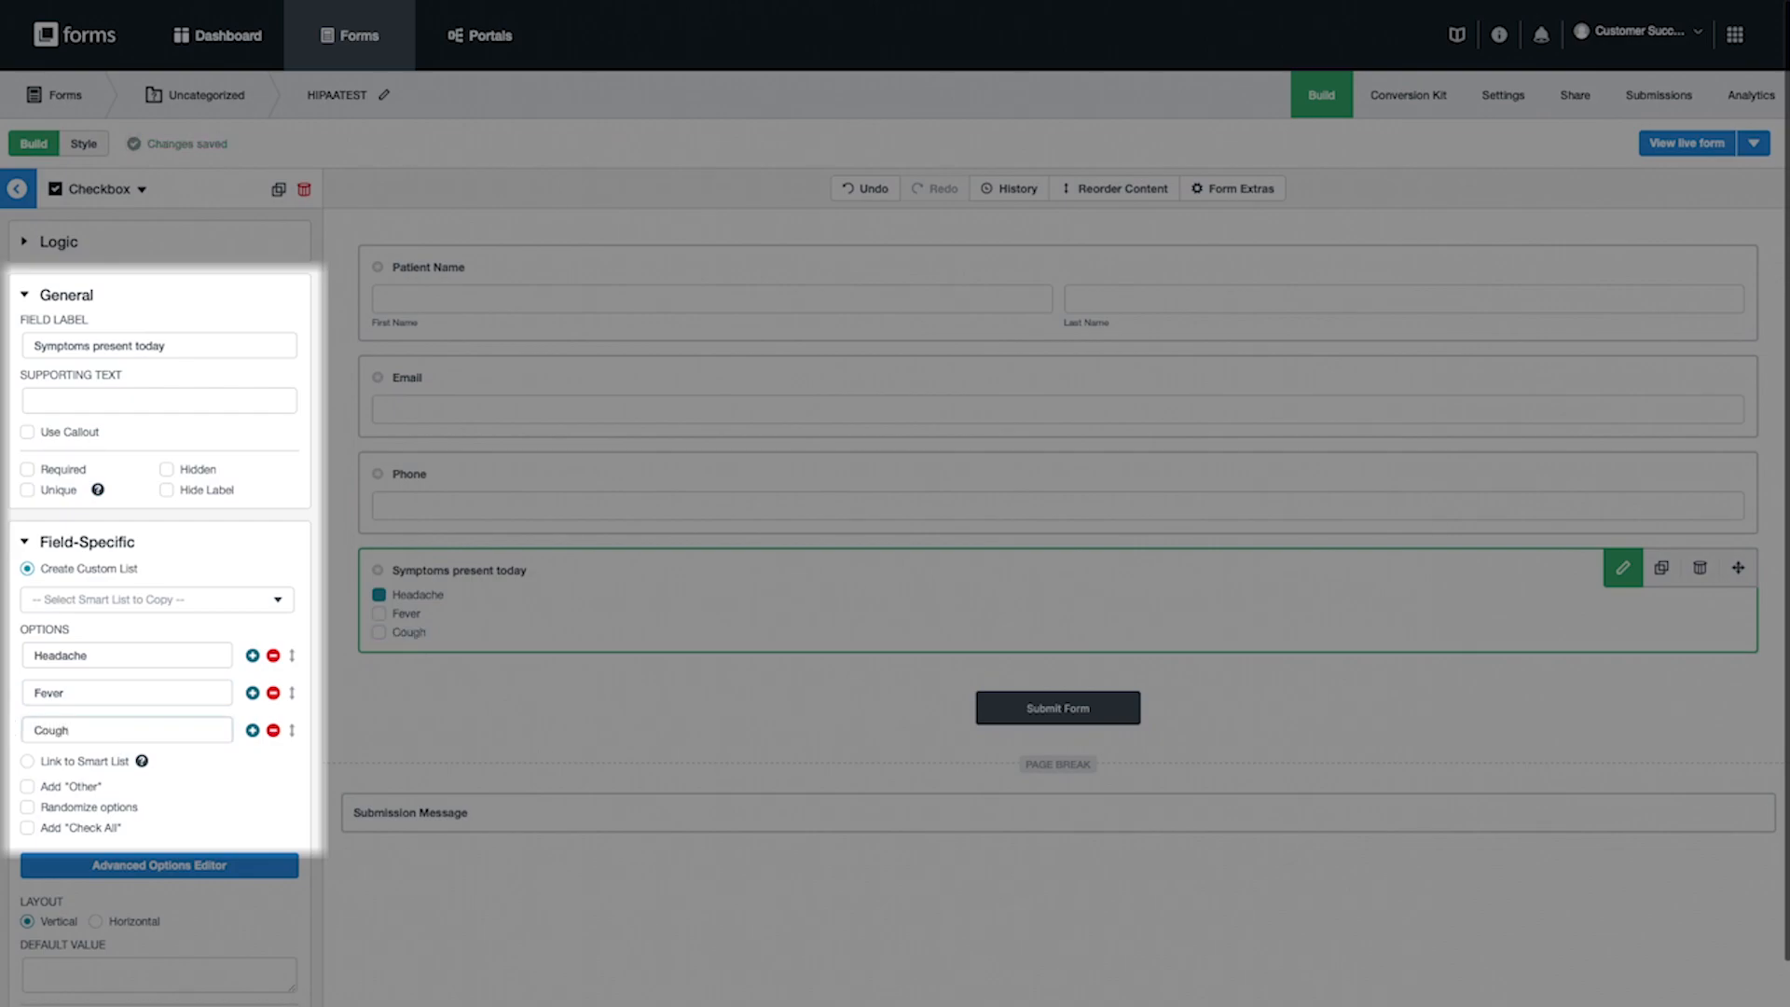
# Step: Add an "Other" option to the symptoms field, make the field required, and return to the list of available fields
pyautogui.click(28, 788)
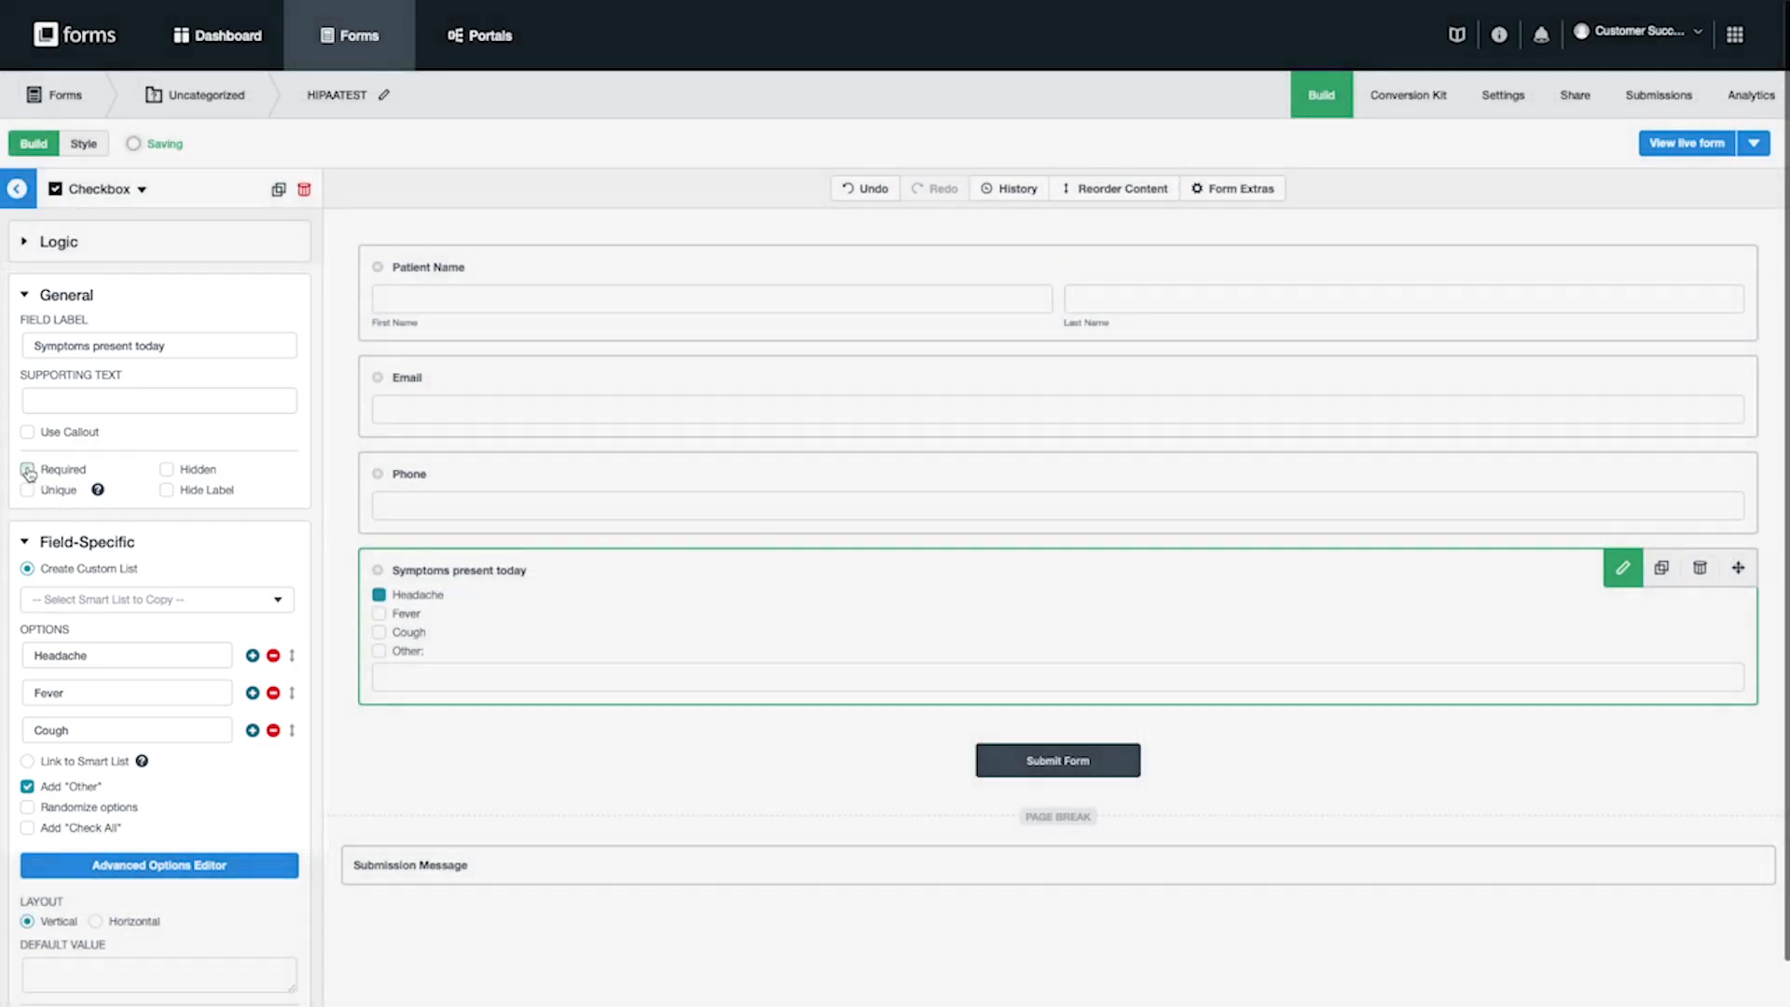
pyautogui.click(27, 469)
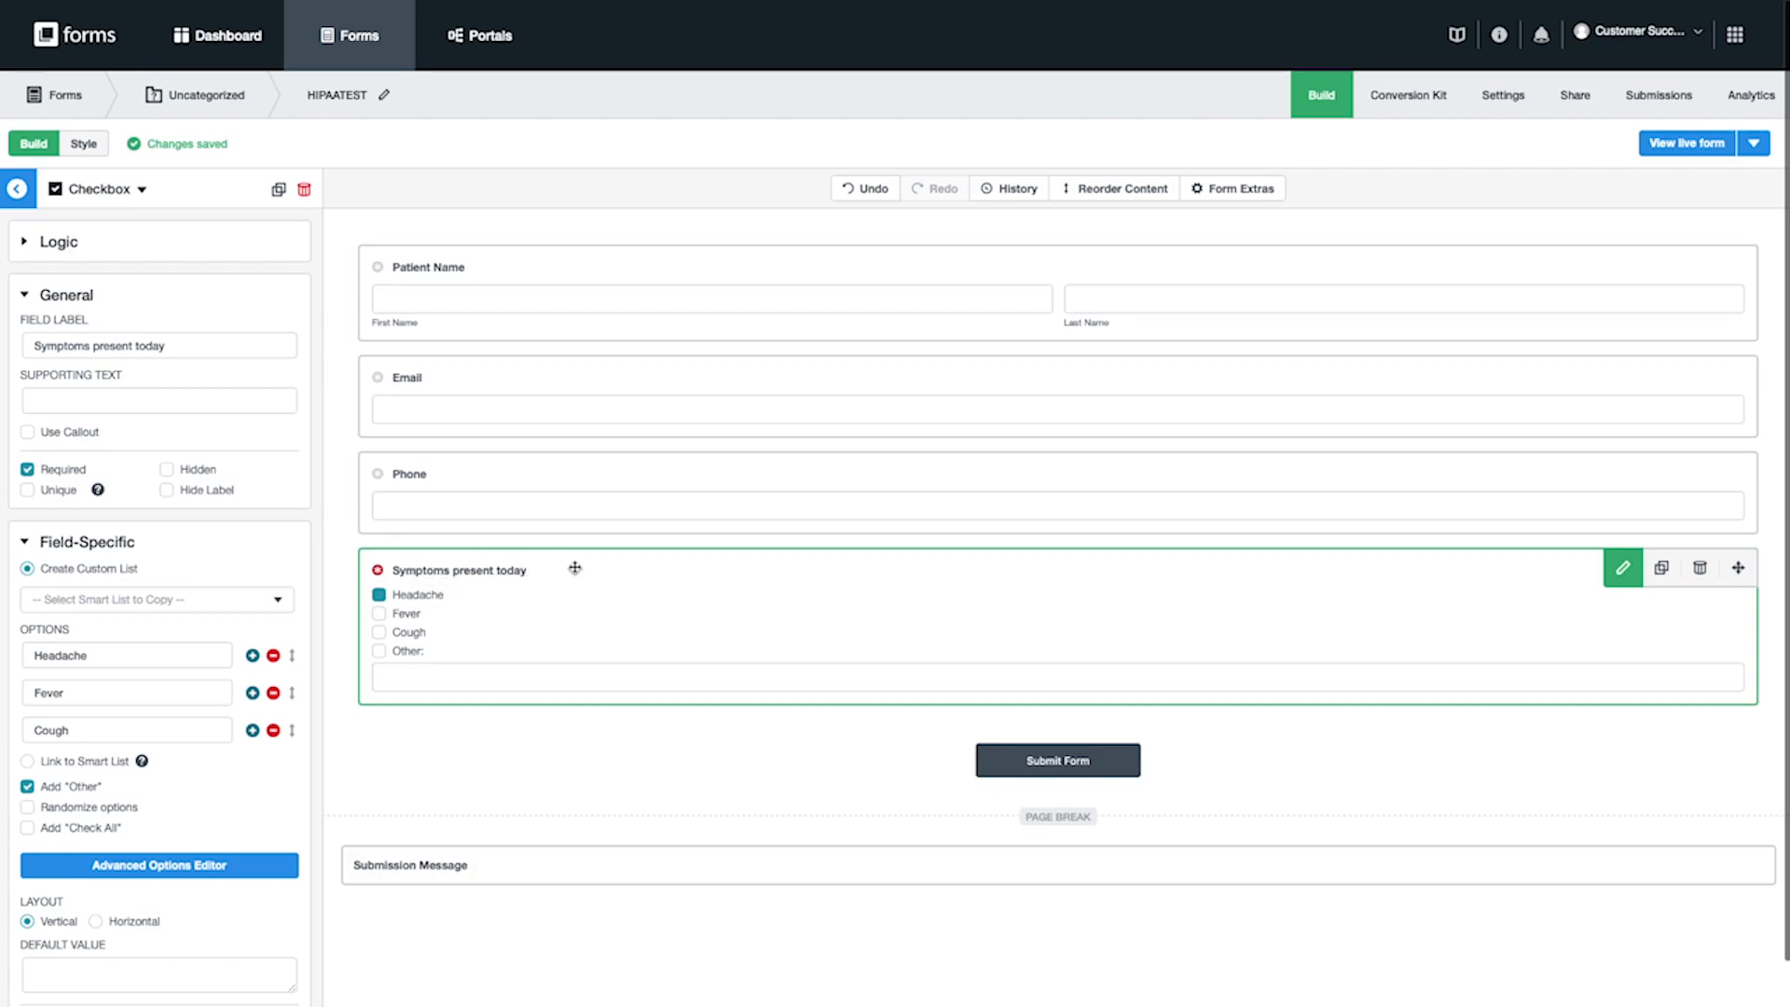
pyautogui.click(17, 189)
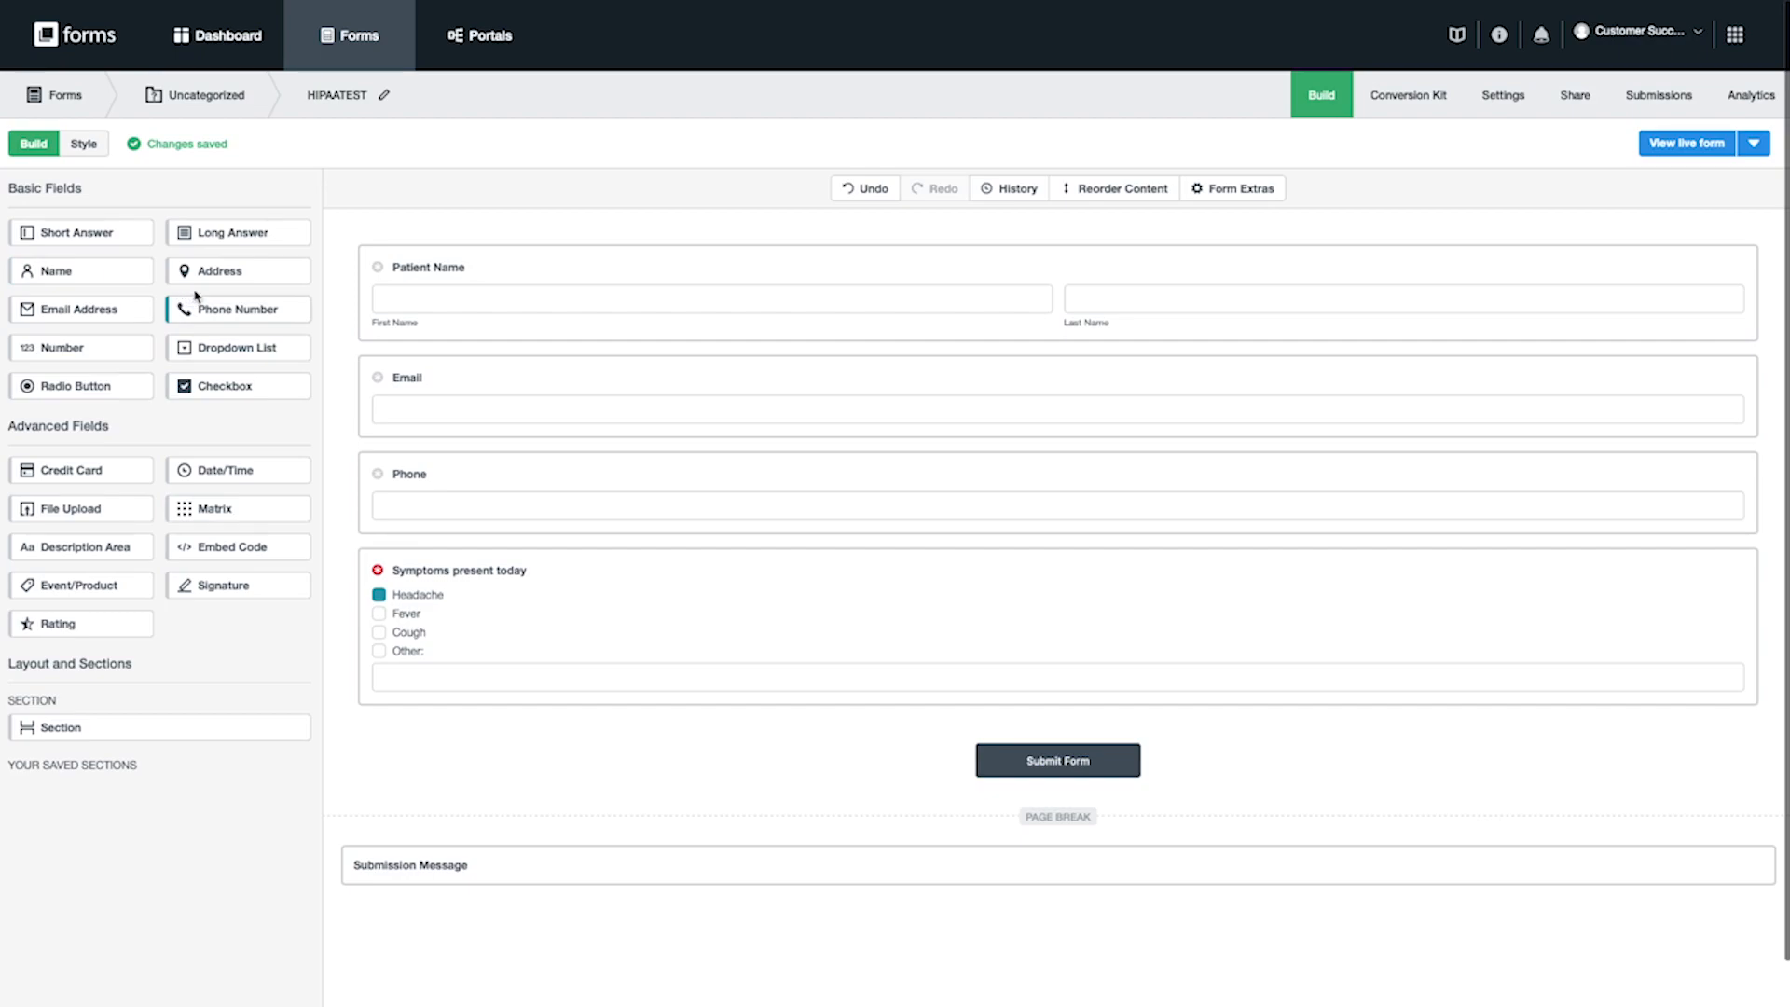
# Step: Add a Long Answer field below the symptoms field and label it "Can you tell us more about the type of headache you're having?"
pyautogui.moveTo(244, 235); pyautogui.dragTo(551, 722)
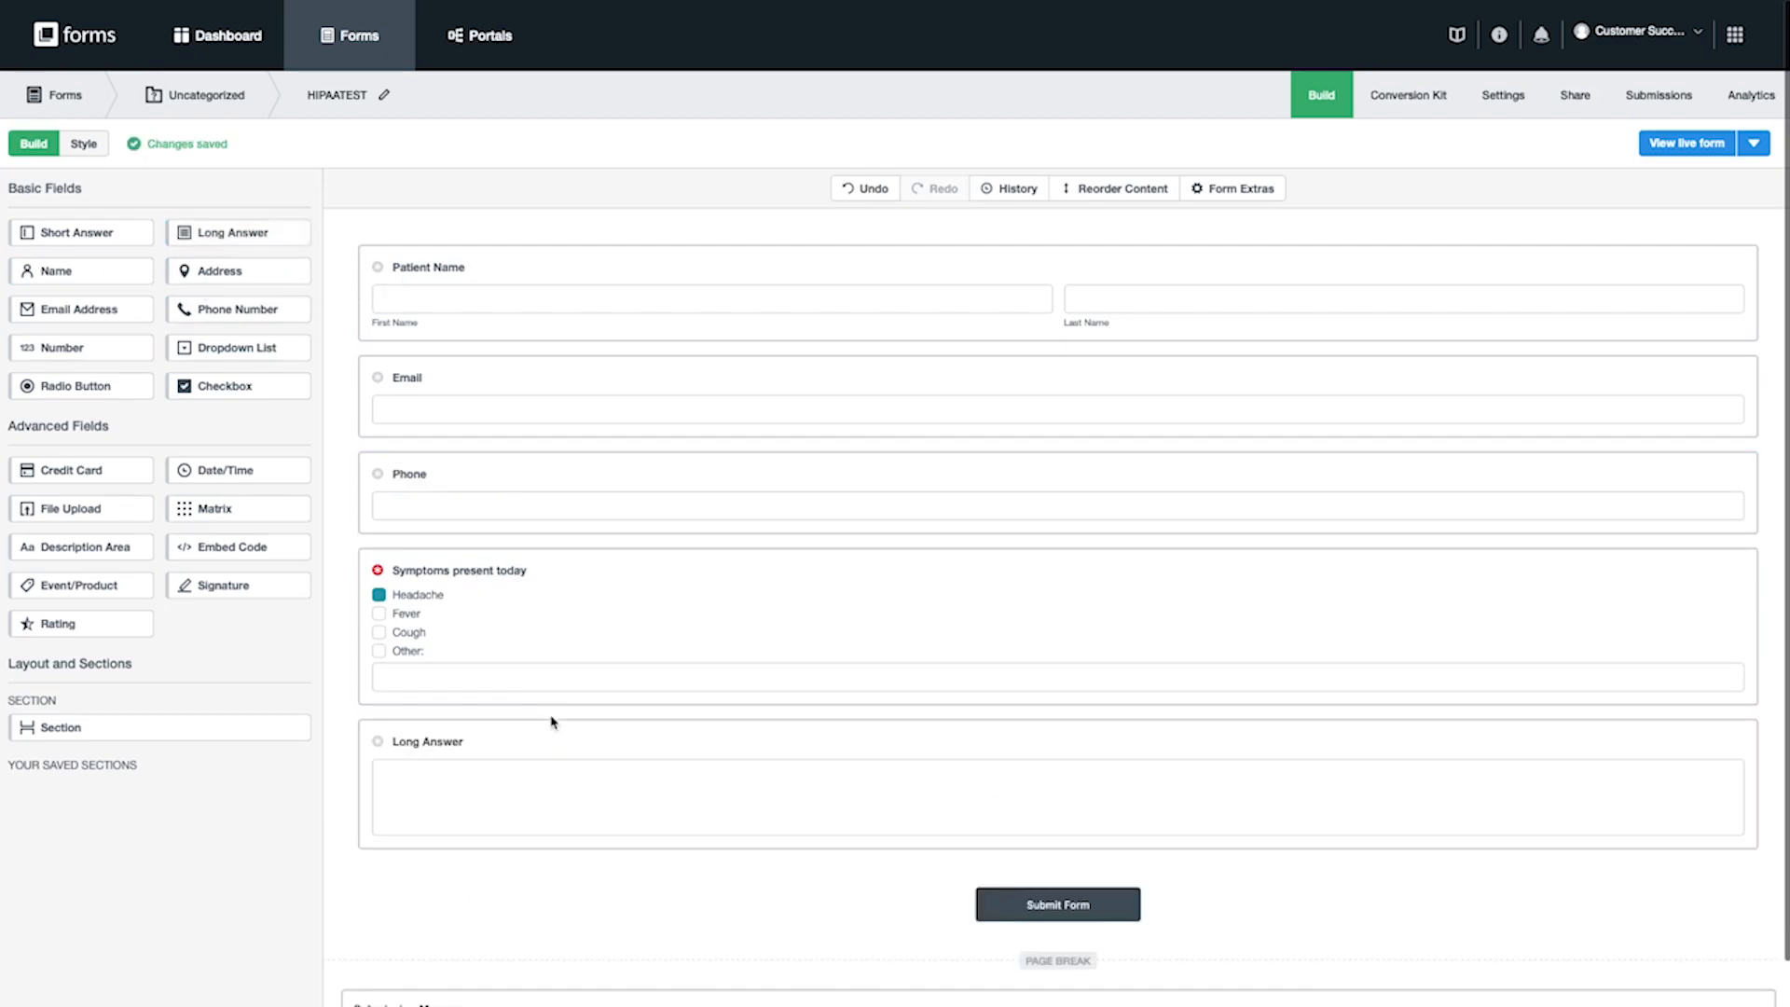
pyautogui.click(541, 737)
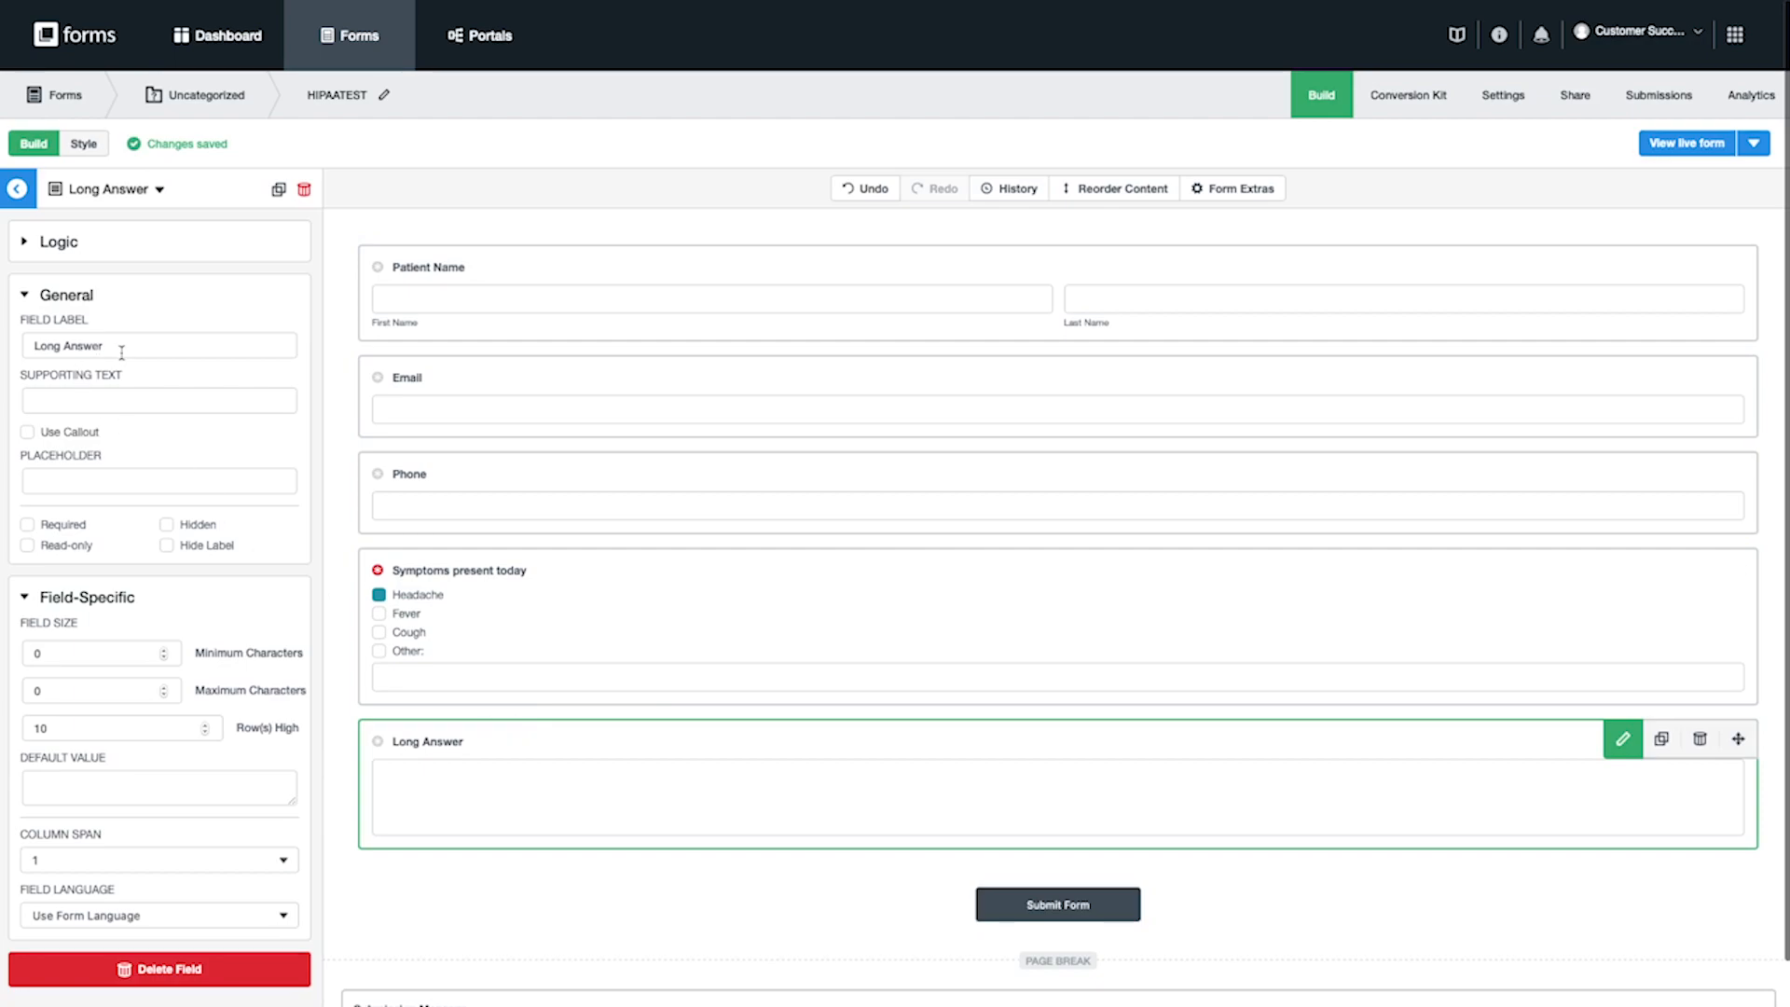
pyautogui.moveTo(102, 347); pyautogui.dragTo(4, 347)
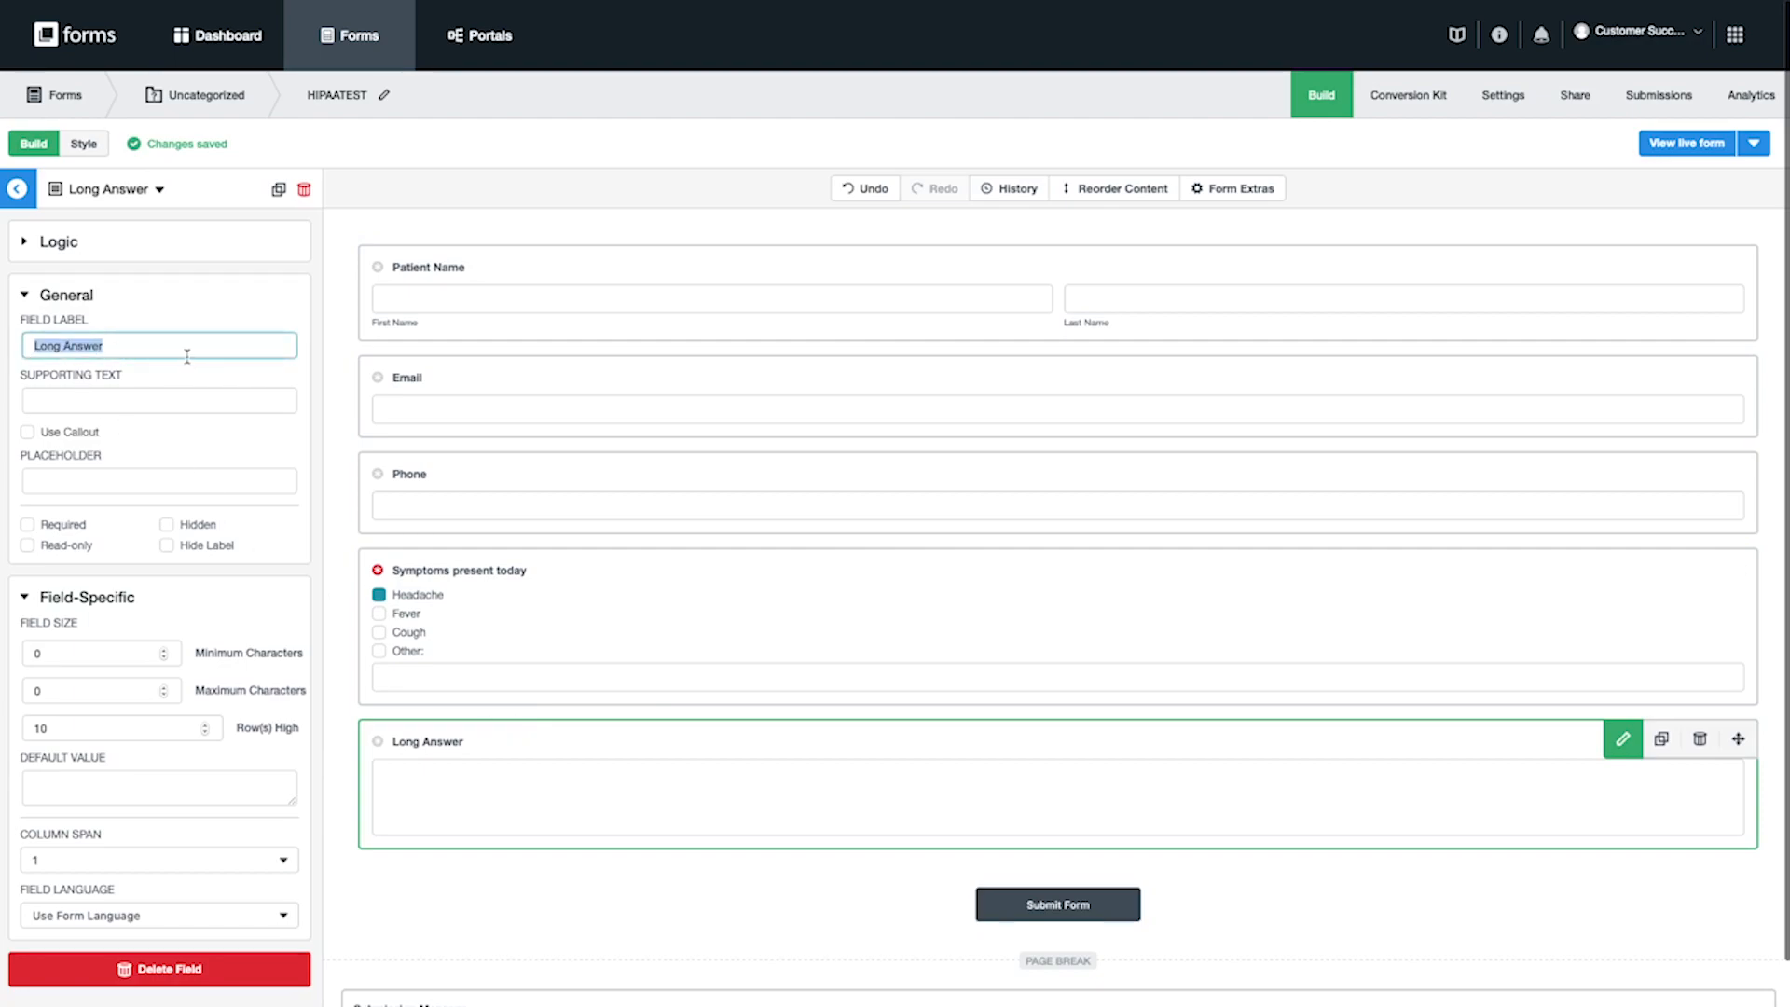
pyautogui.press('BackSpace')
pyautogui.write('Can you tell us more')
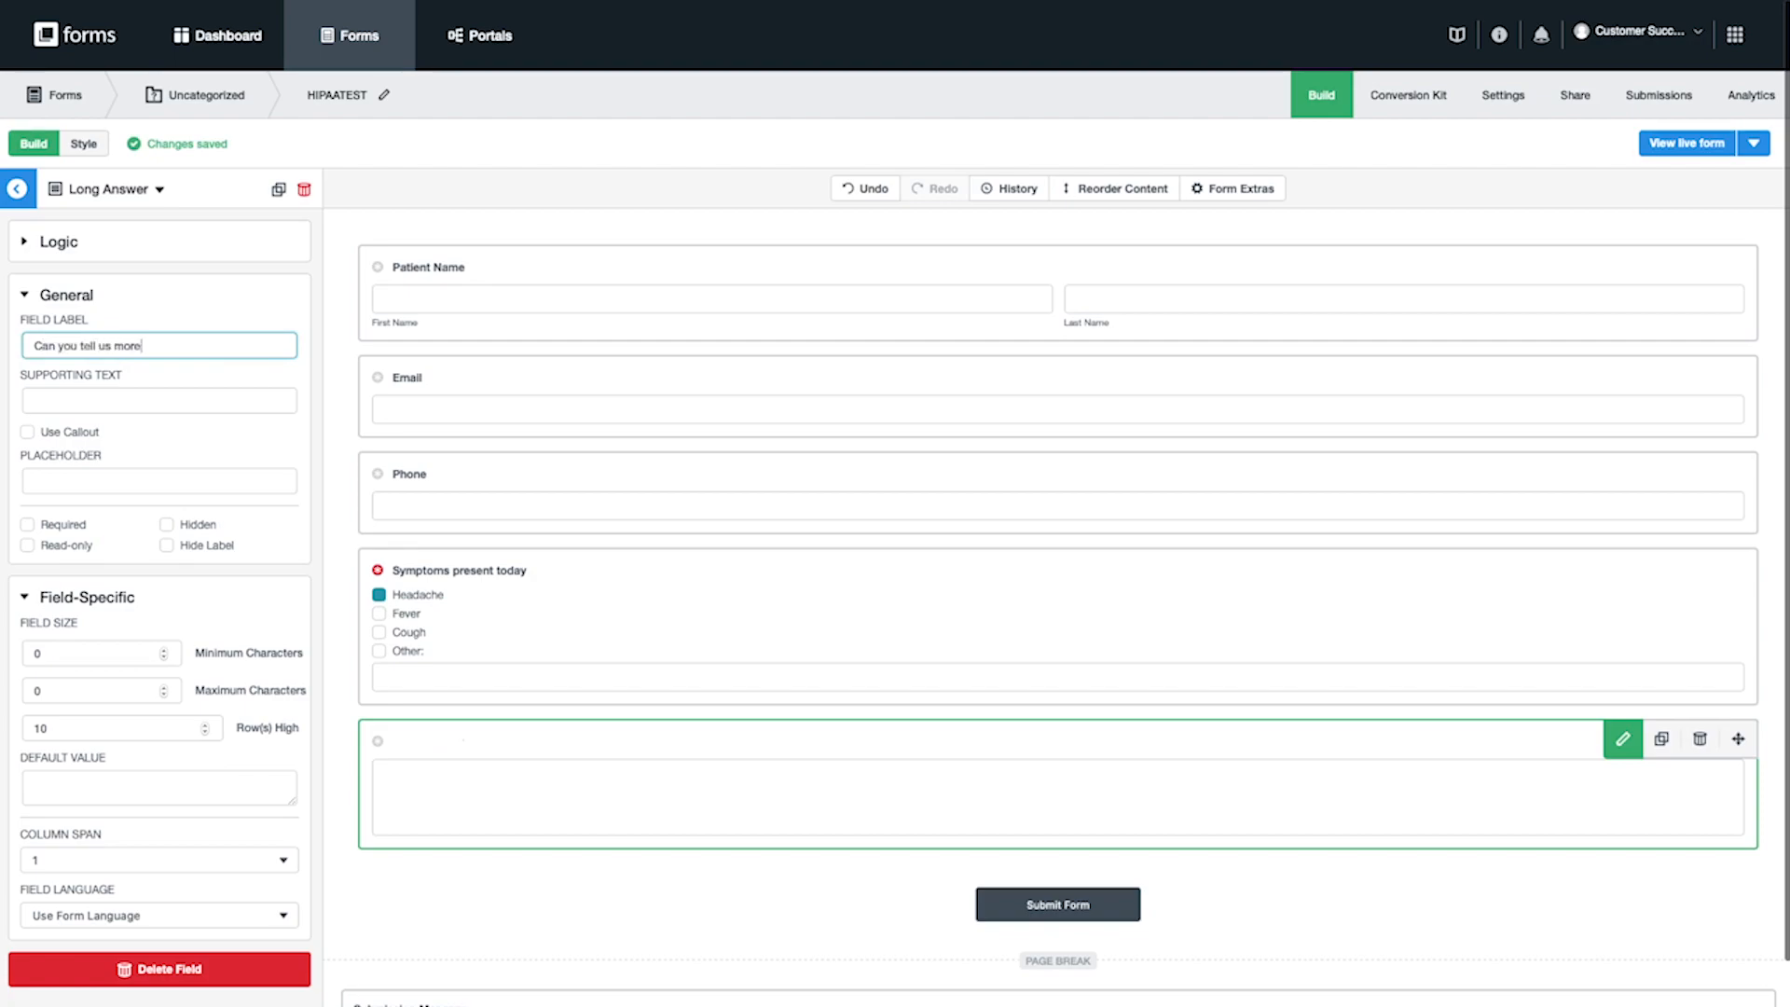
pyautogui.write(' about the type of a')
pyautogui.press('BackSpace')
pyautogui.write('headache')
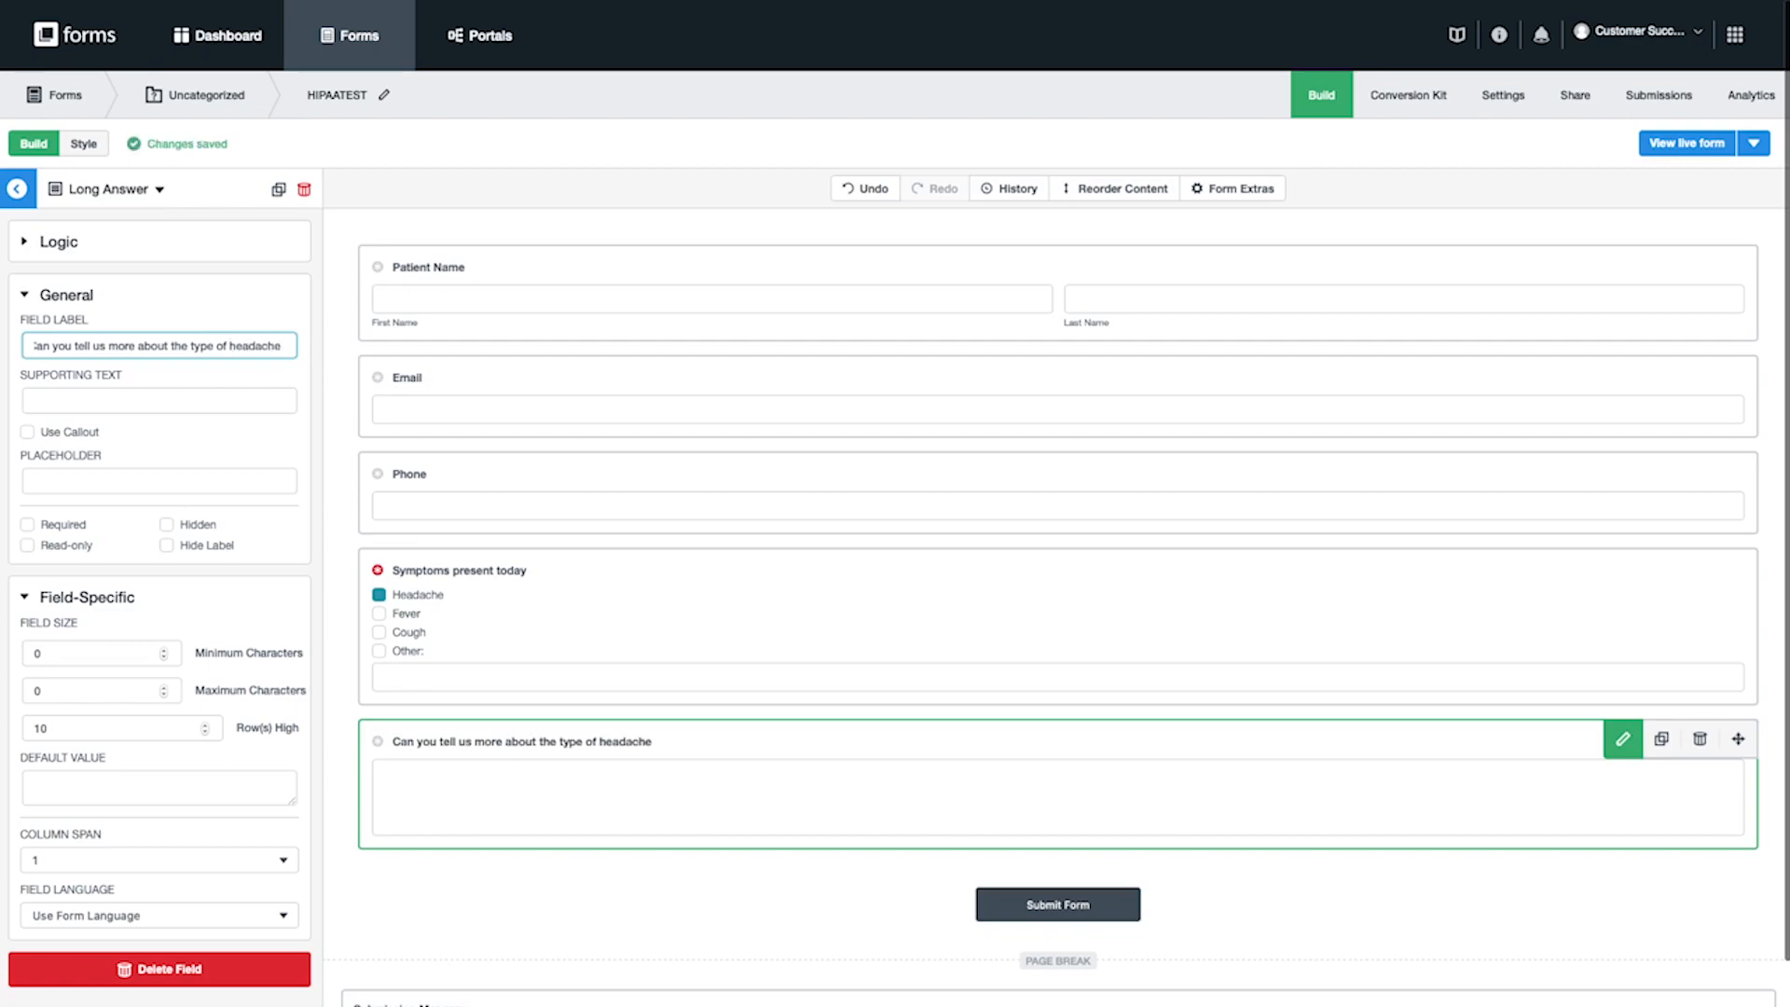
pyautogui.write(" you're having?")
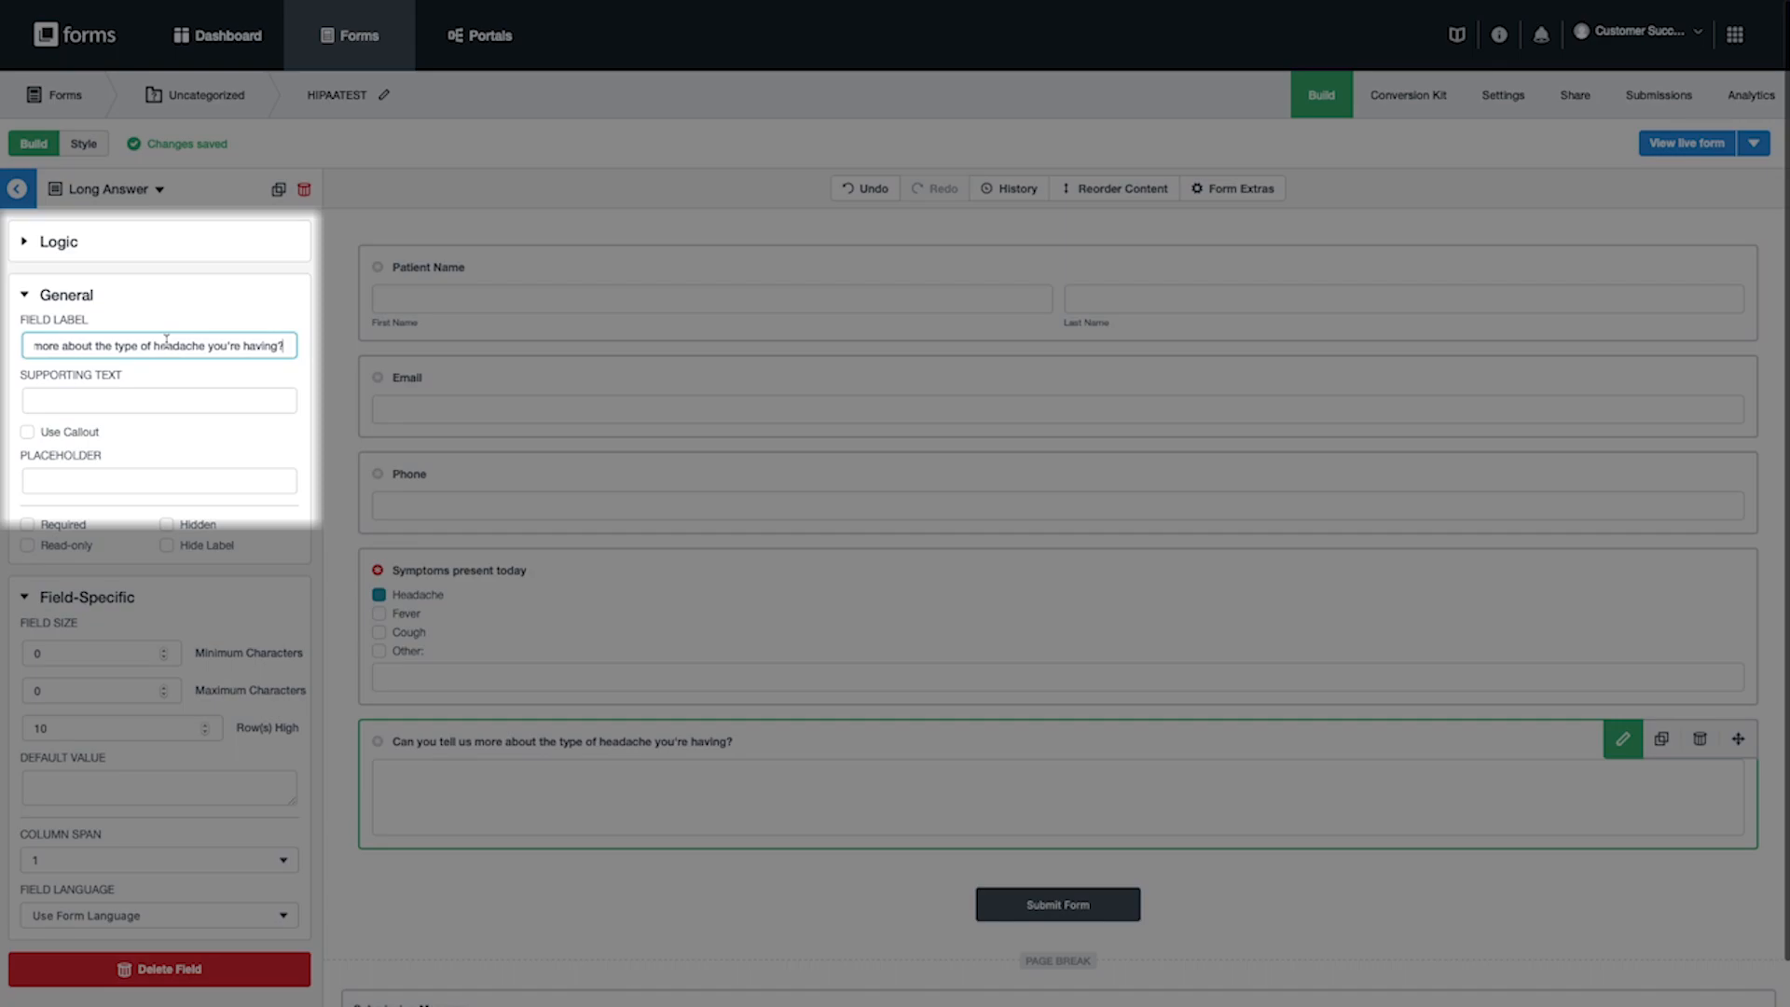
# Step: Add a logic rule showing the headache question when all rules match, with "Symptoms present today" is Headache
pyautogui.click(25, 248)
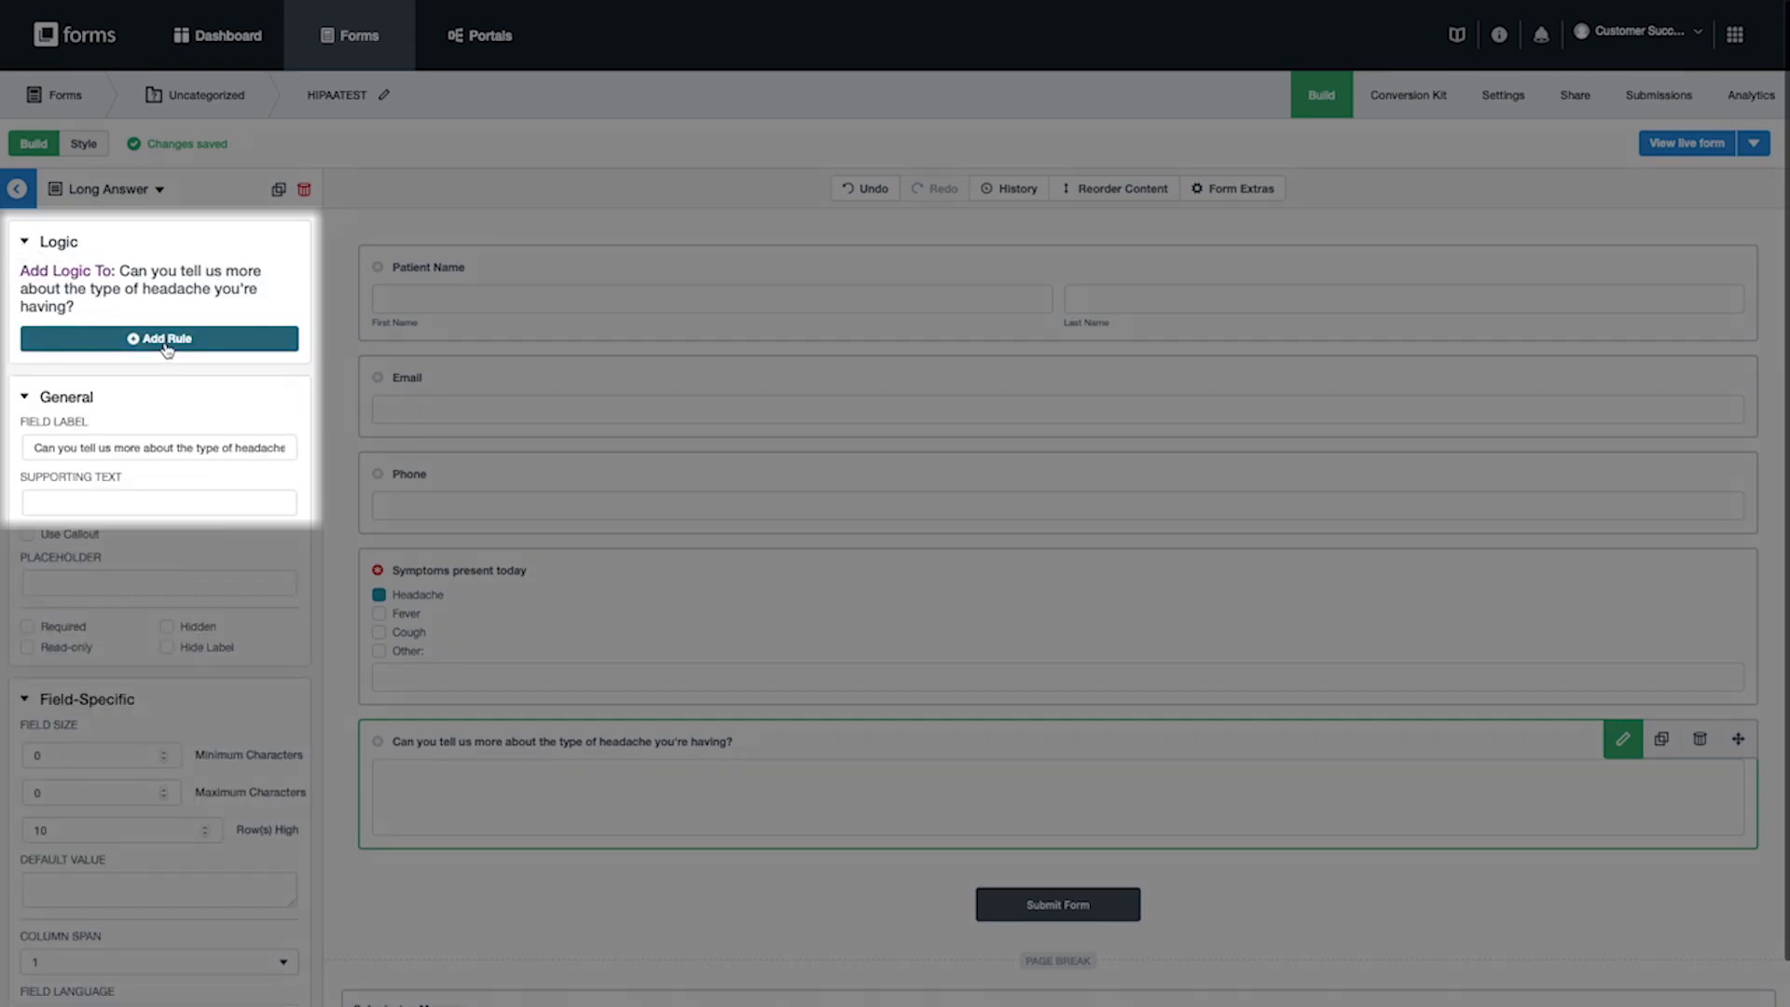
pyautogui.click(167, 348)
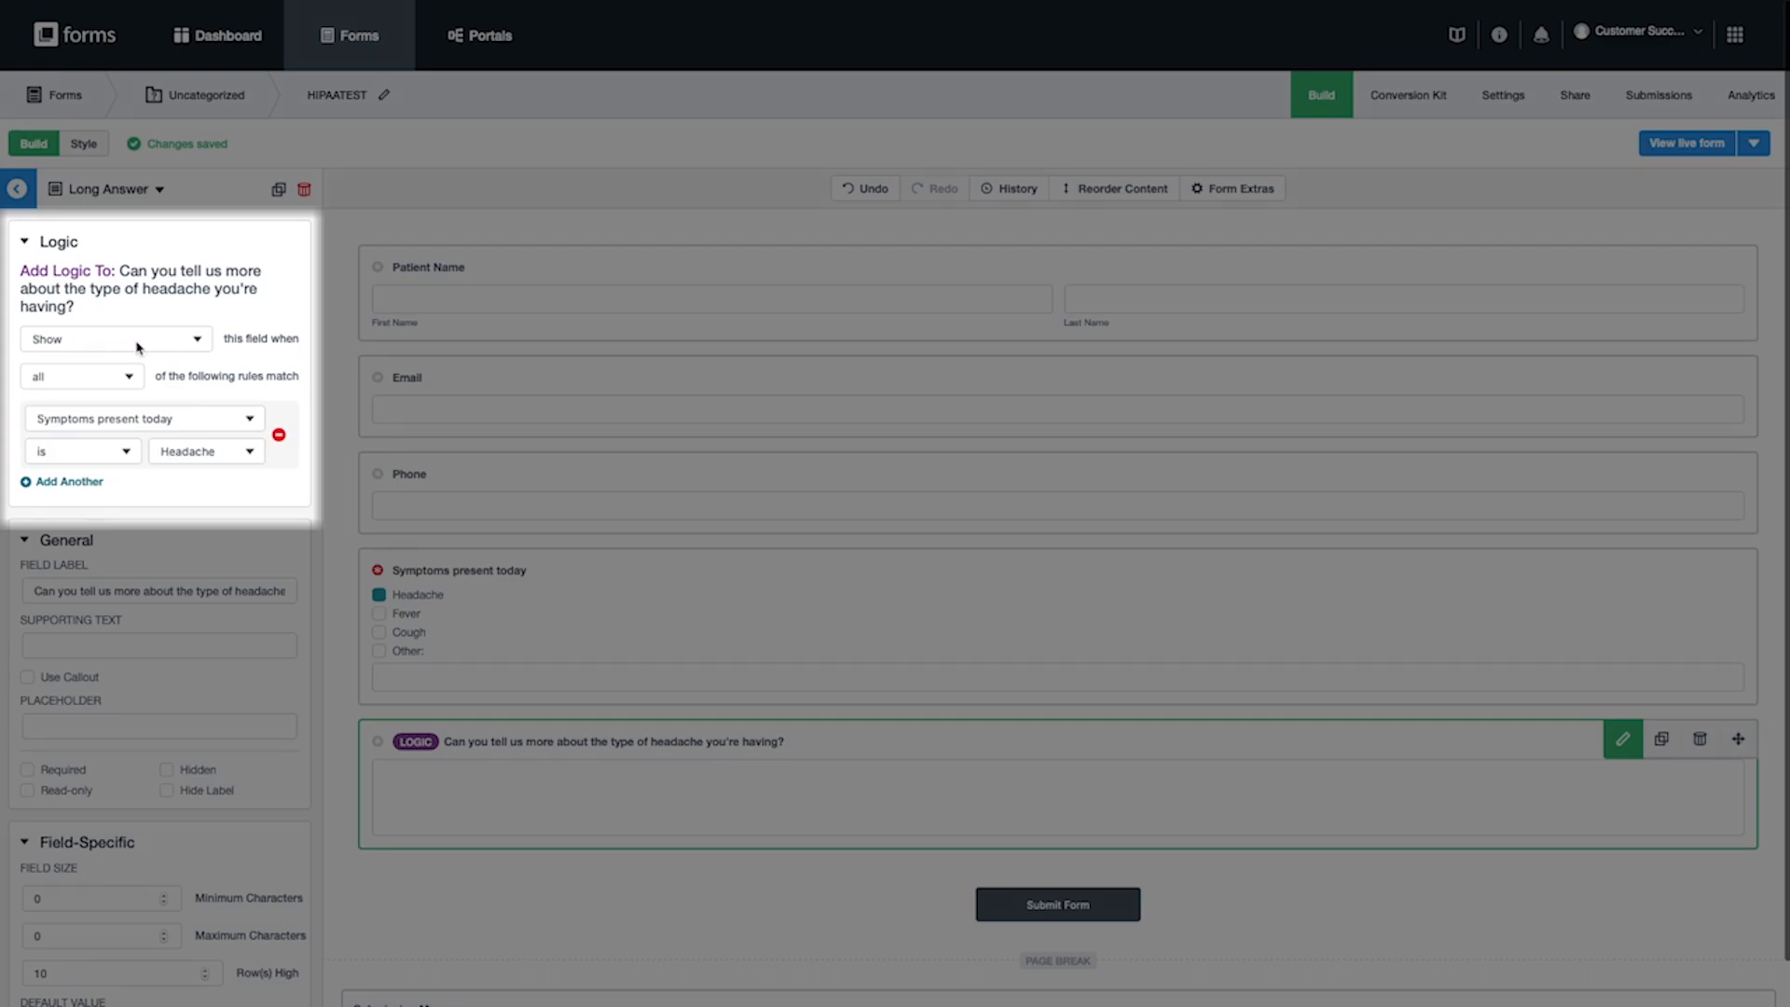
pyautogui.click(110, 381)
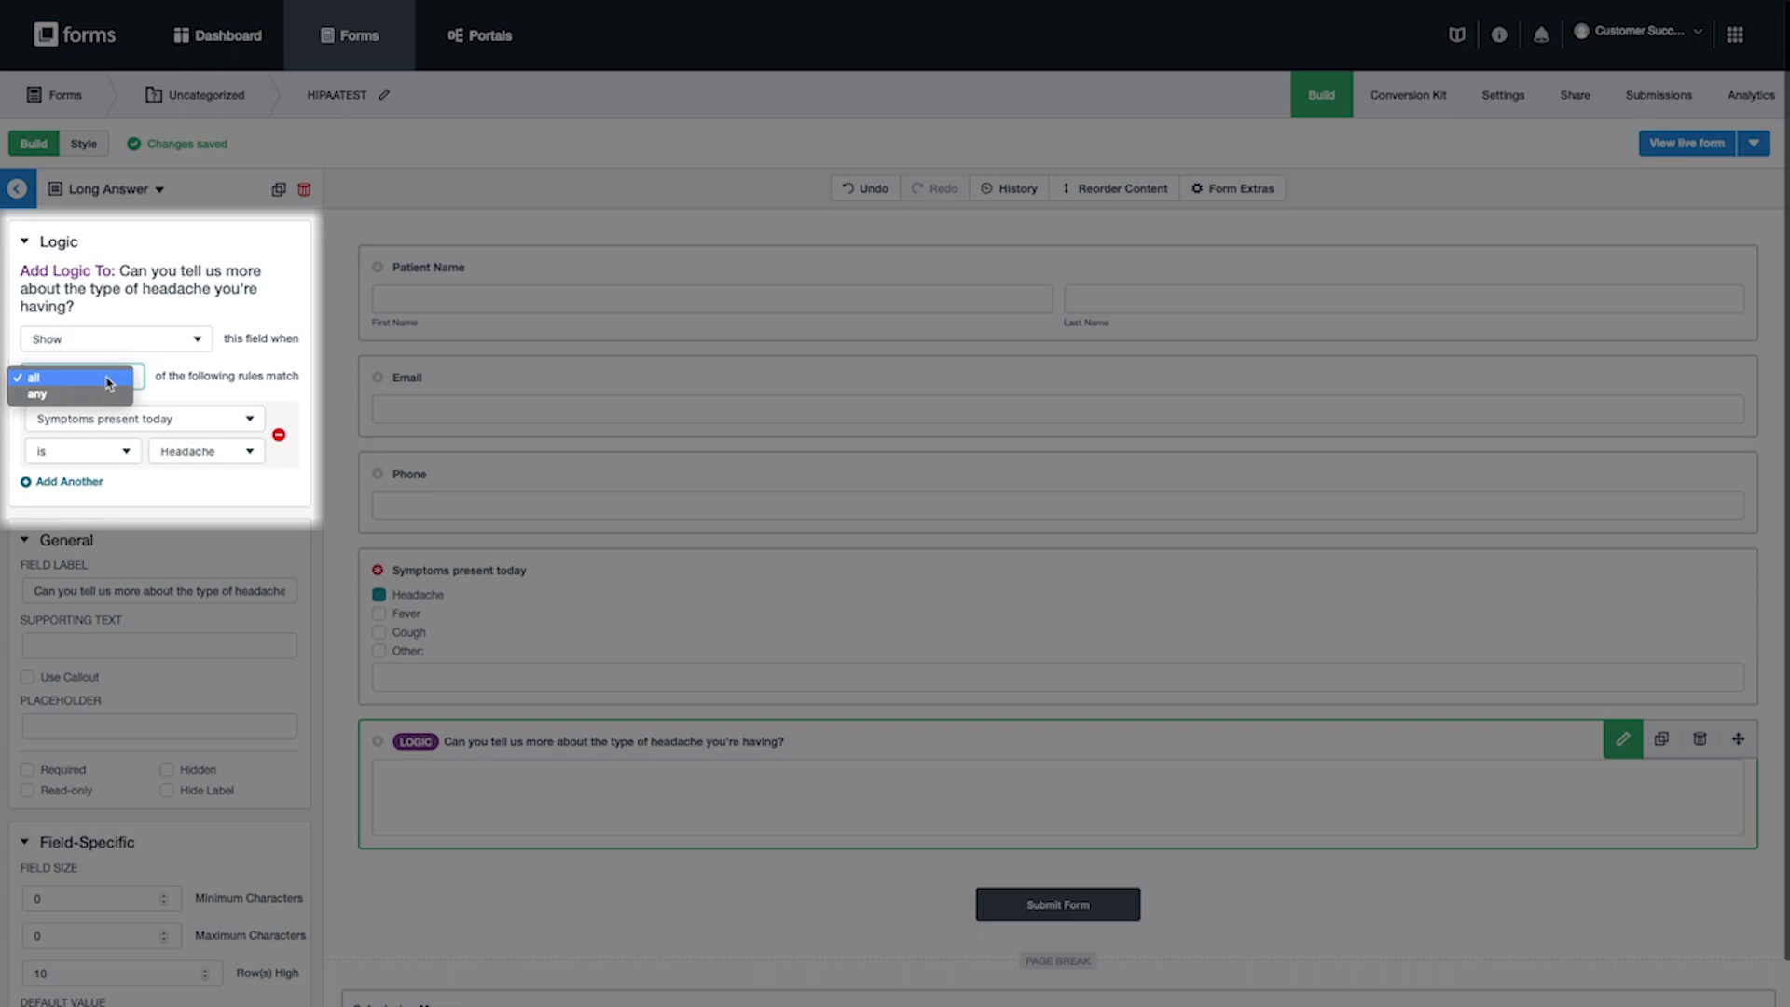
pyautogui.click(110, 378)
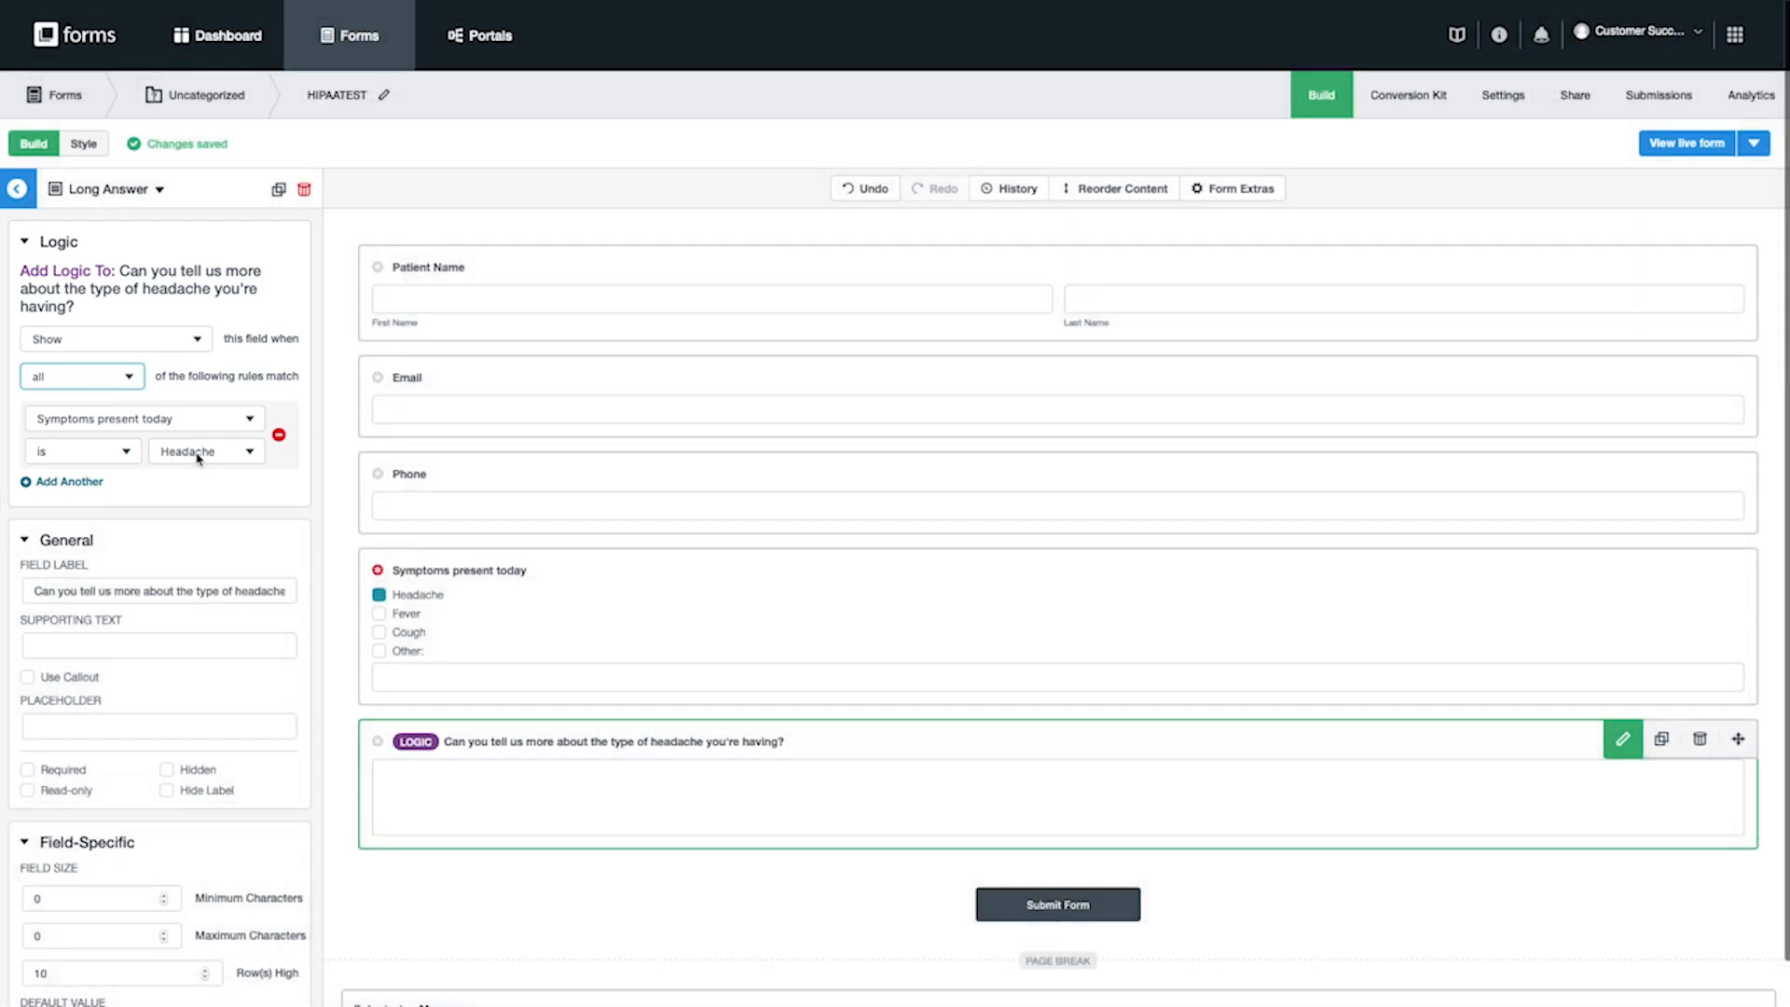
pyautogui.click(17, 188)
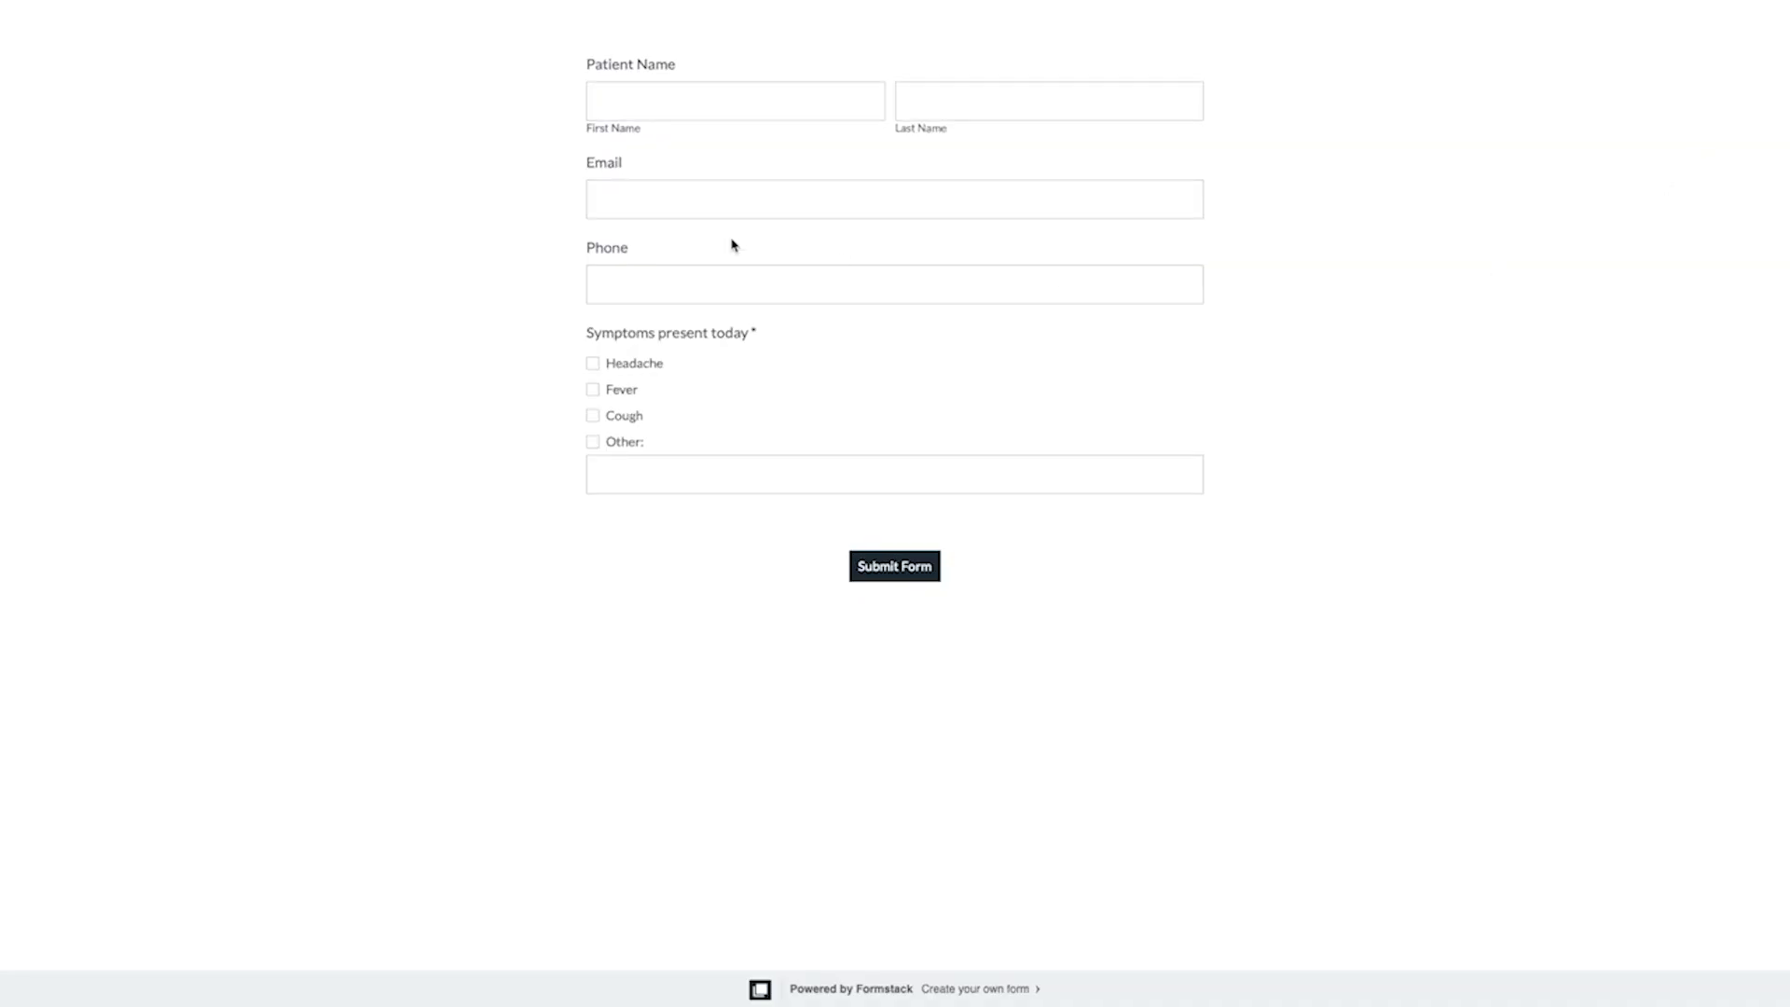
# Step: Enter the patient's first and last name in the live form
pyautogui.click(627, 93)
pyautogui.write('Ryan')
pyautogui.click(992, 110)
pyautogui.write('J')
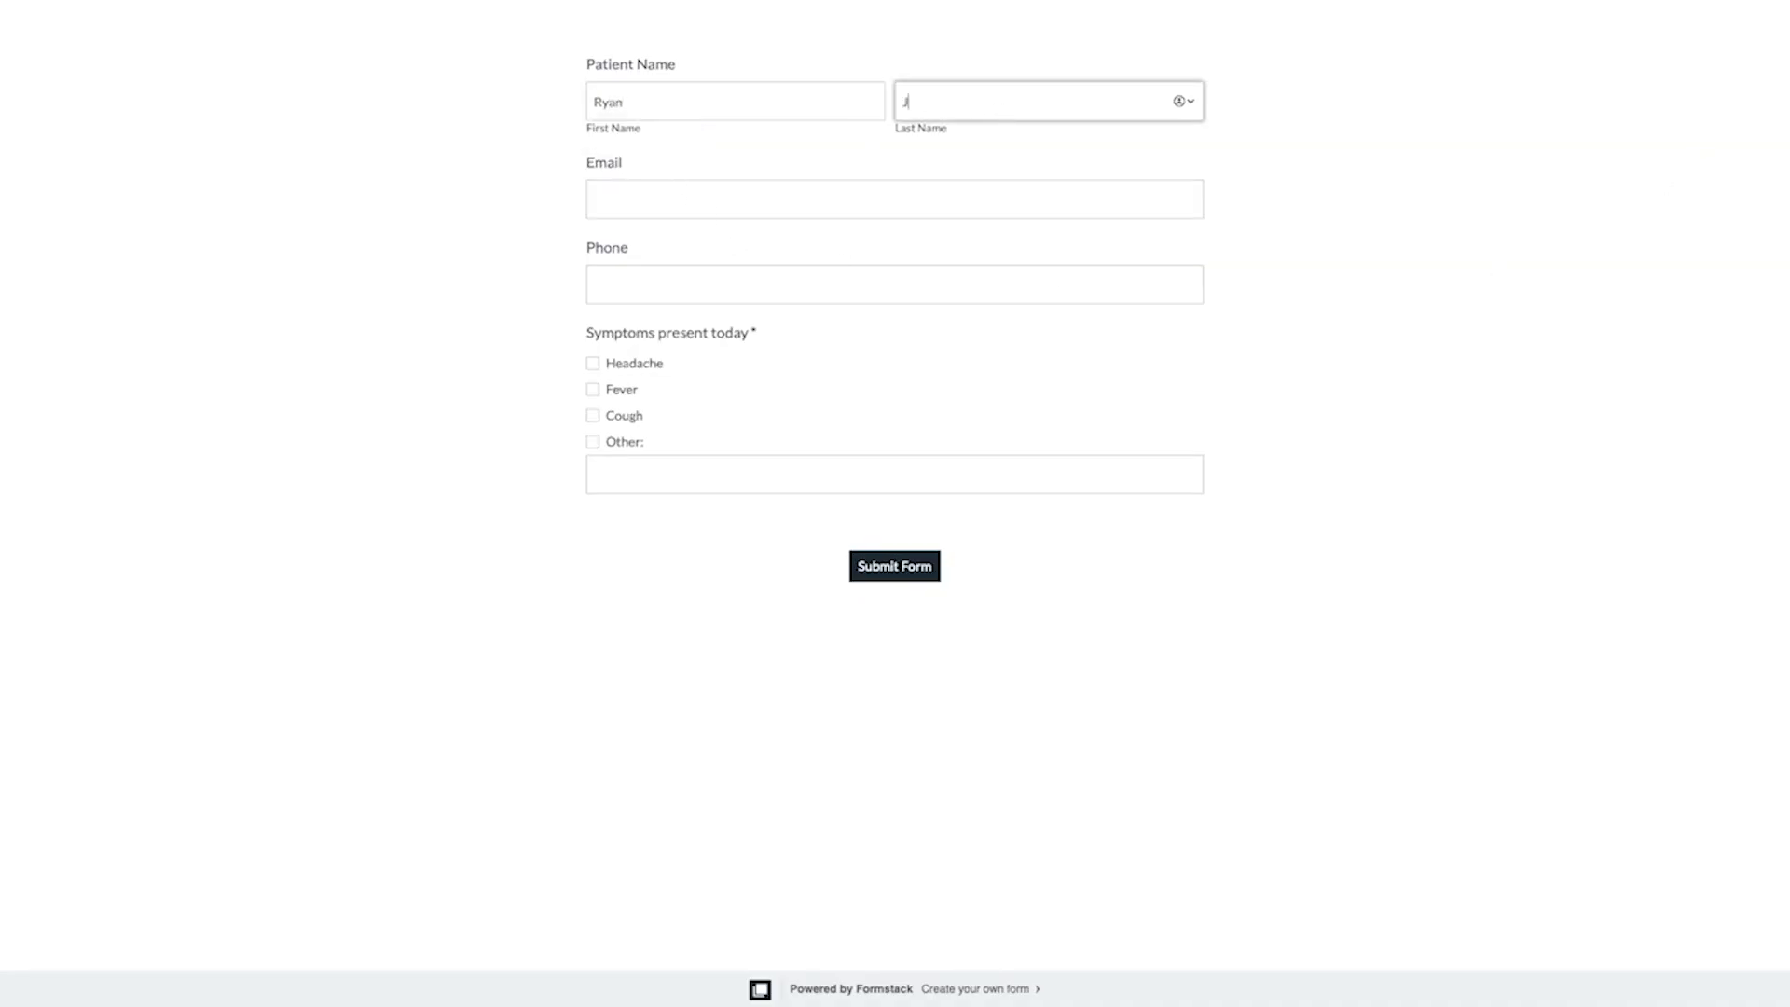
# Step: Select Fever and Cough as symptoms in the live form, and toggle Headache to test the conditional question
pyautogui.click(593, 389)
pyautogui.click(593, 415)
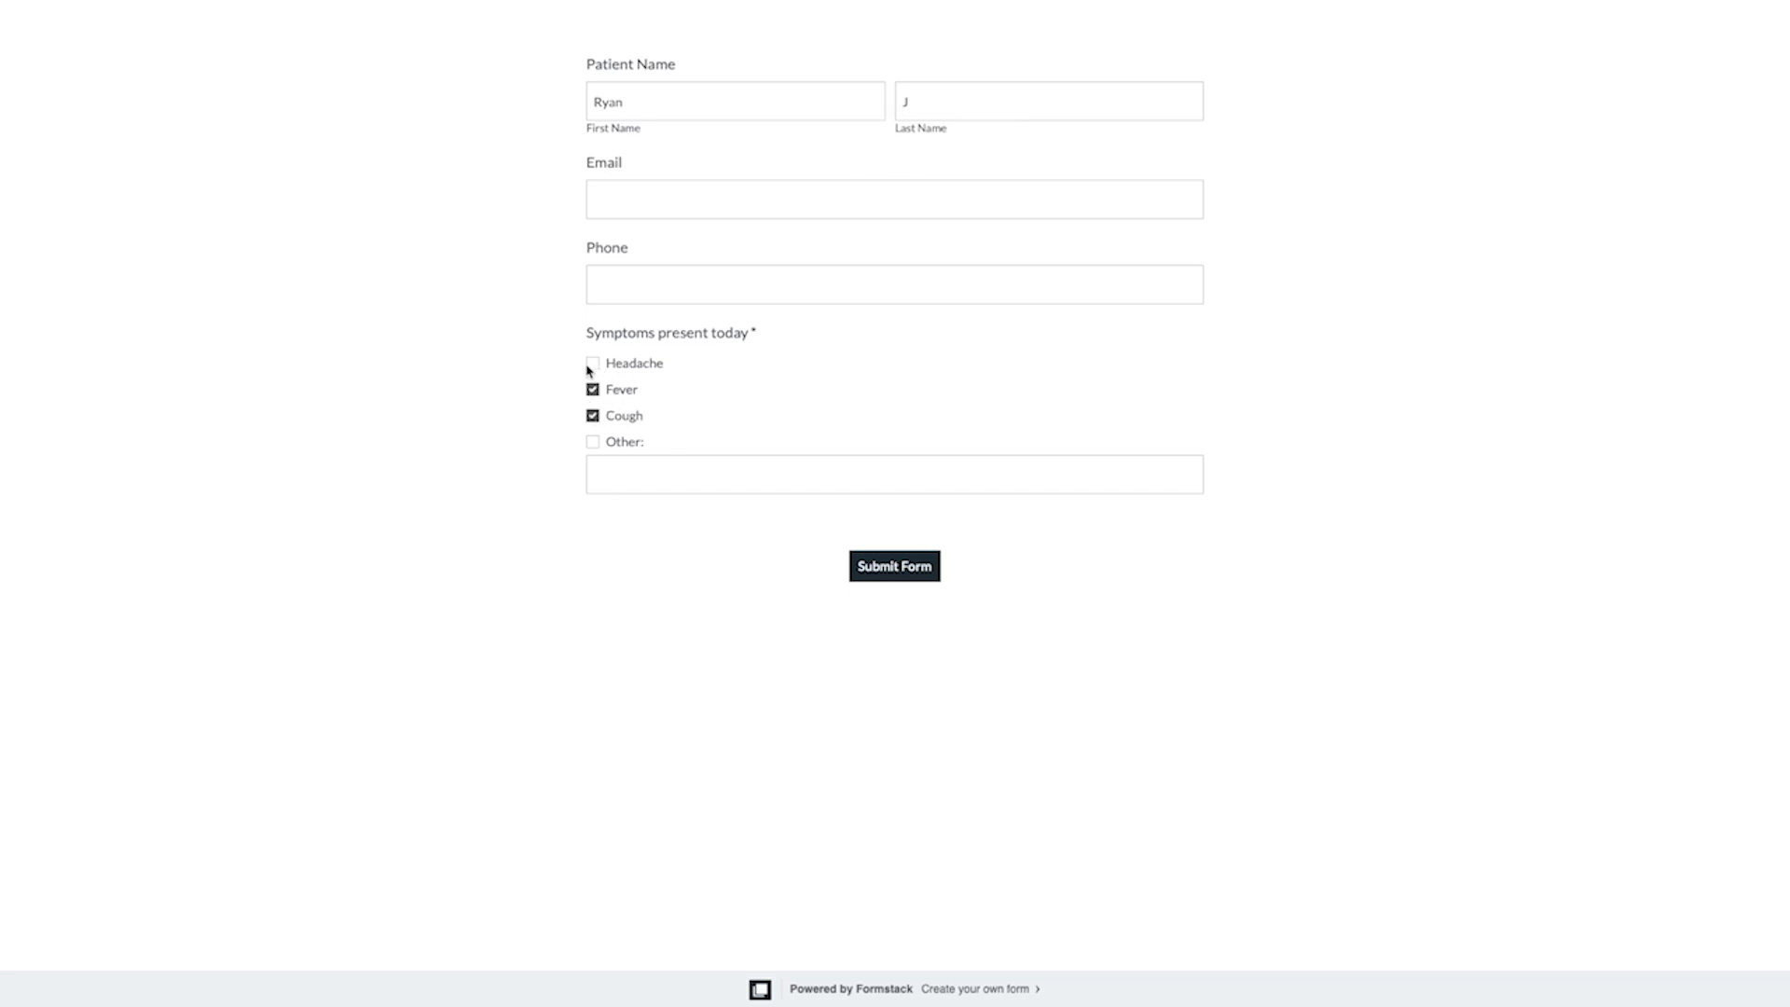
pyautogui.click(593, 363)
pyautogui.click(593, 362)
pyautogui.click(593, 363)
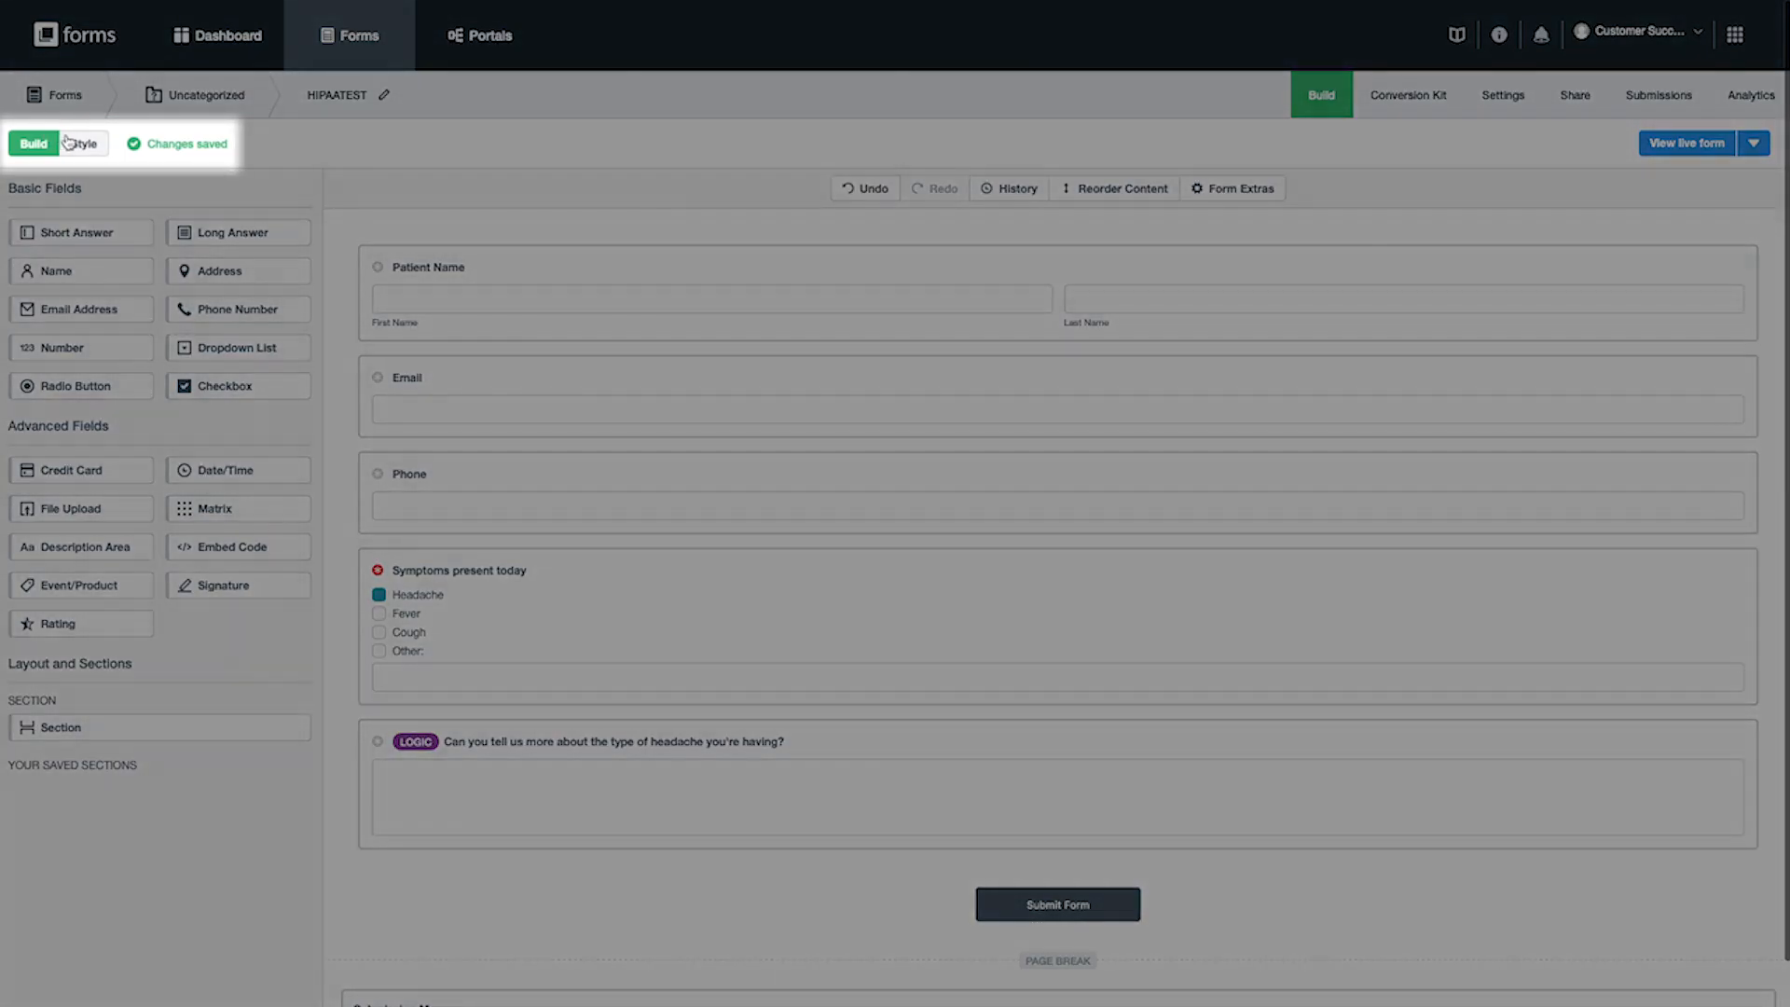
# Step: Open the form's theme library, create a new theme and reduce its font size in the quick styles
pyautogui.click(91, 146)
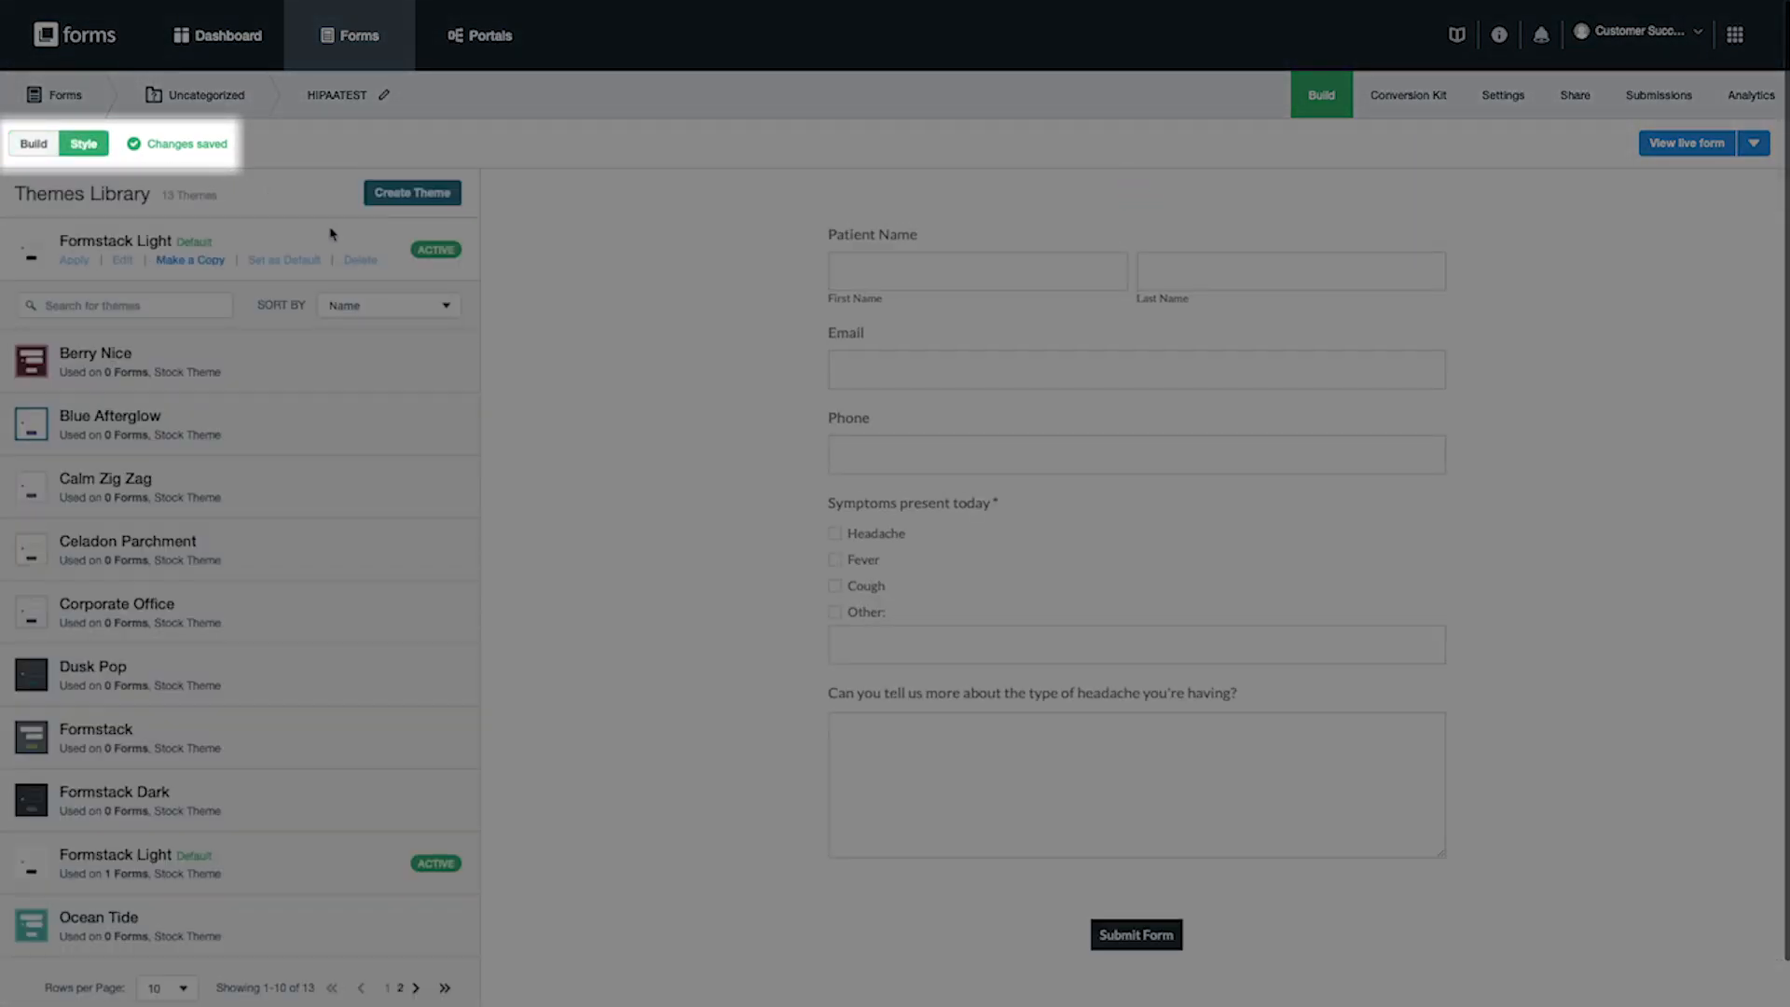
pyautogui.moveTo(318, 273)
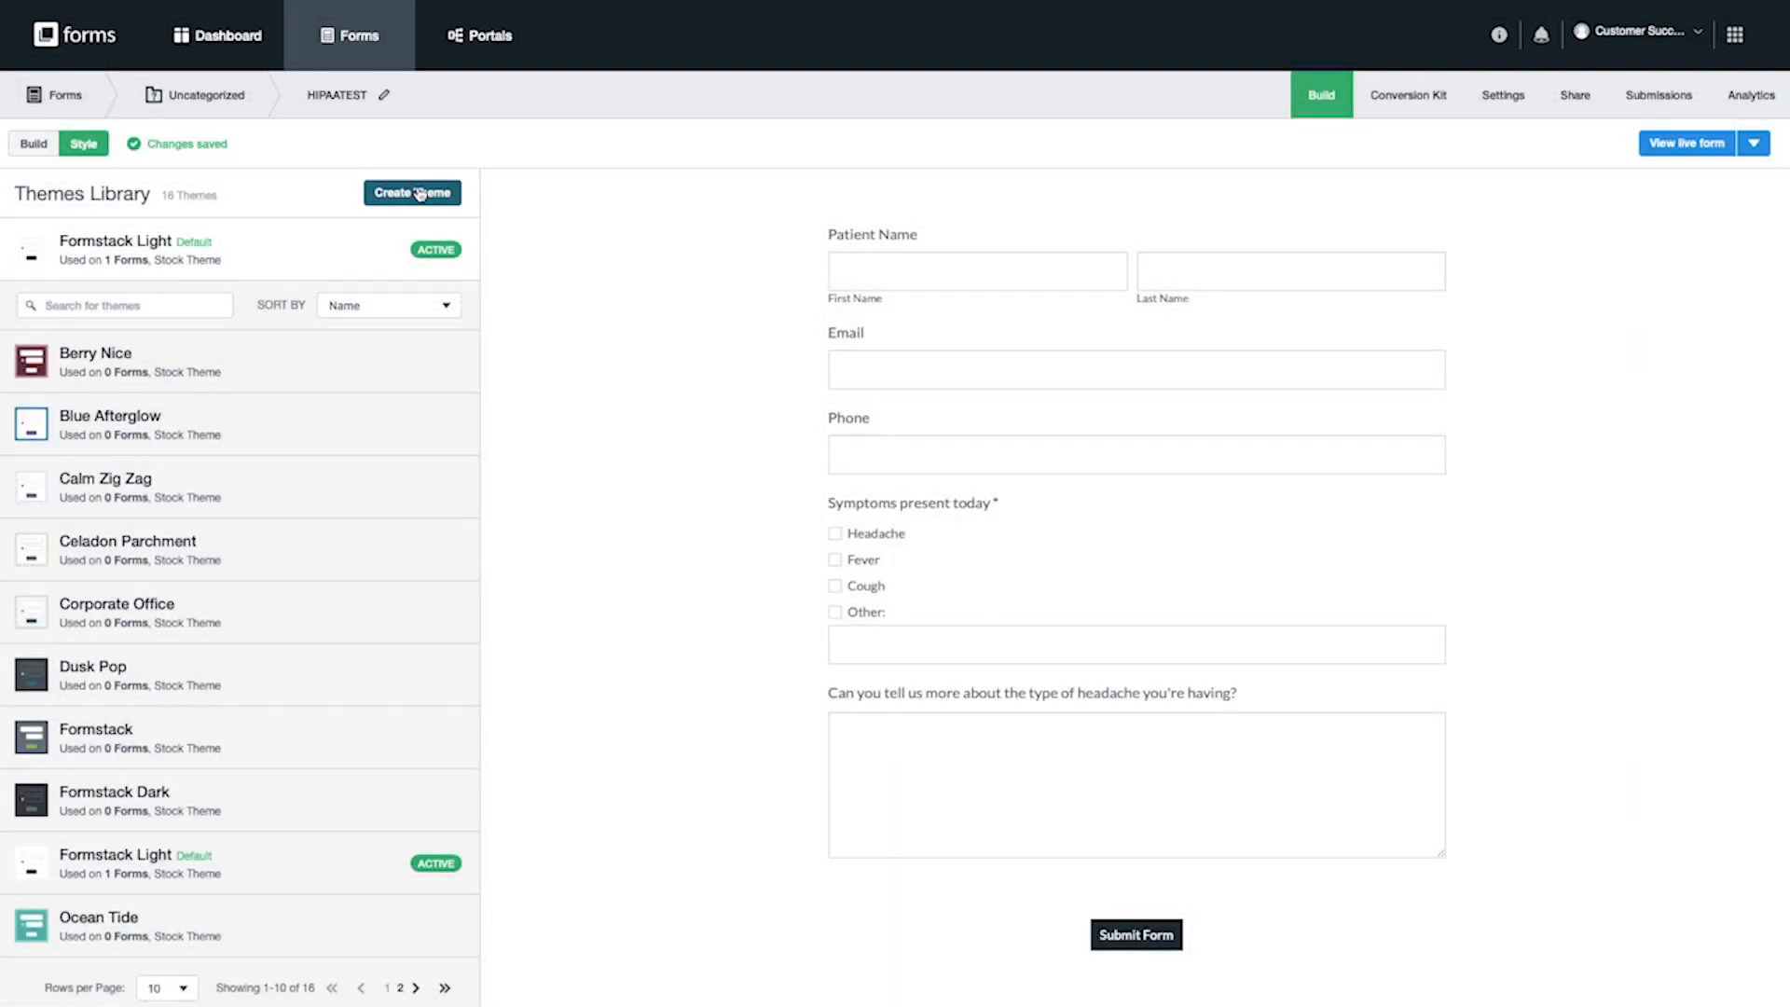
pyautogui.click(418, 193)
pyautogui.moveTo(201, 350)
pyautogui.mouseDown()
pyautogui.moveTo(380, 348)
pyautogui.moveTo(149, 348)
pyautogui.moveTo(200, 348)
pyautogui.mouseUp()
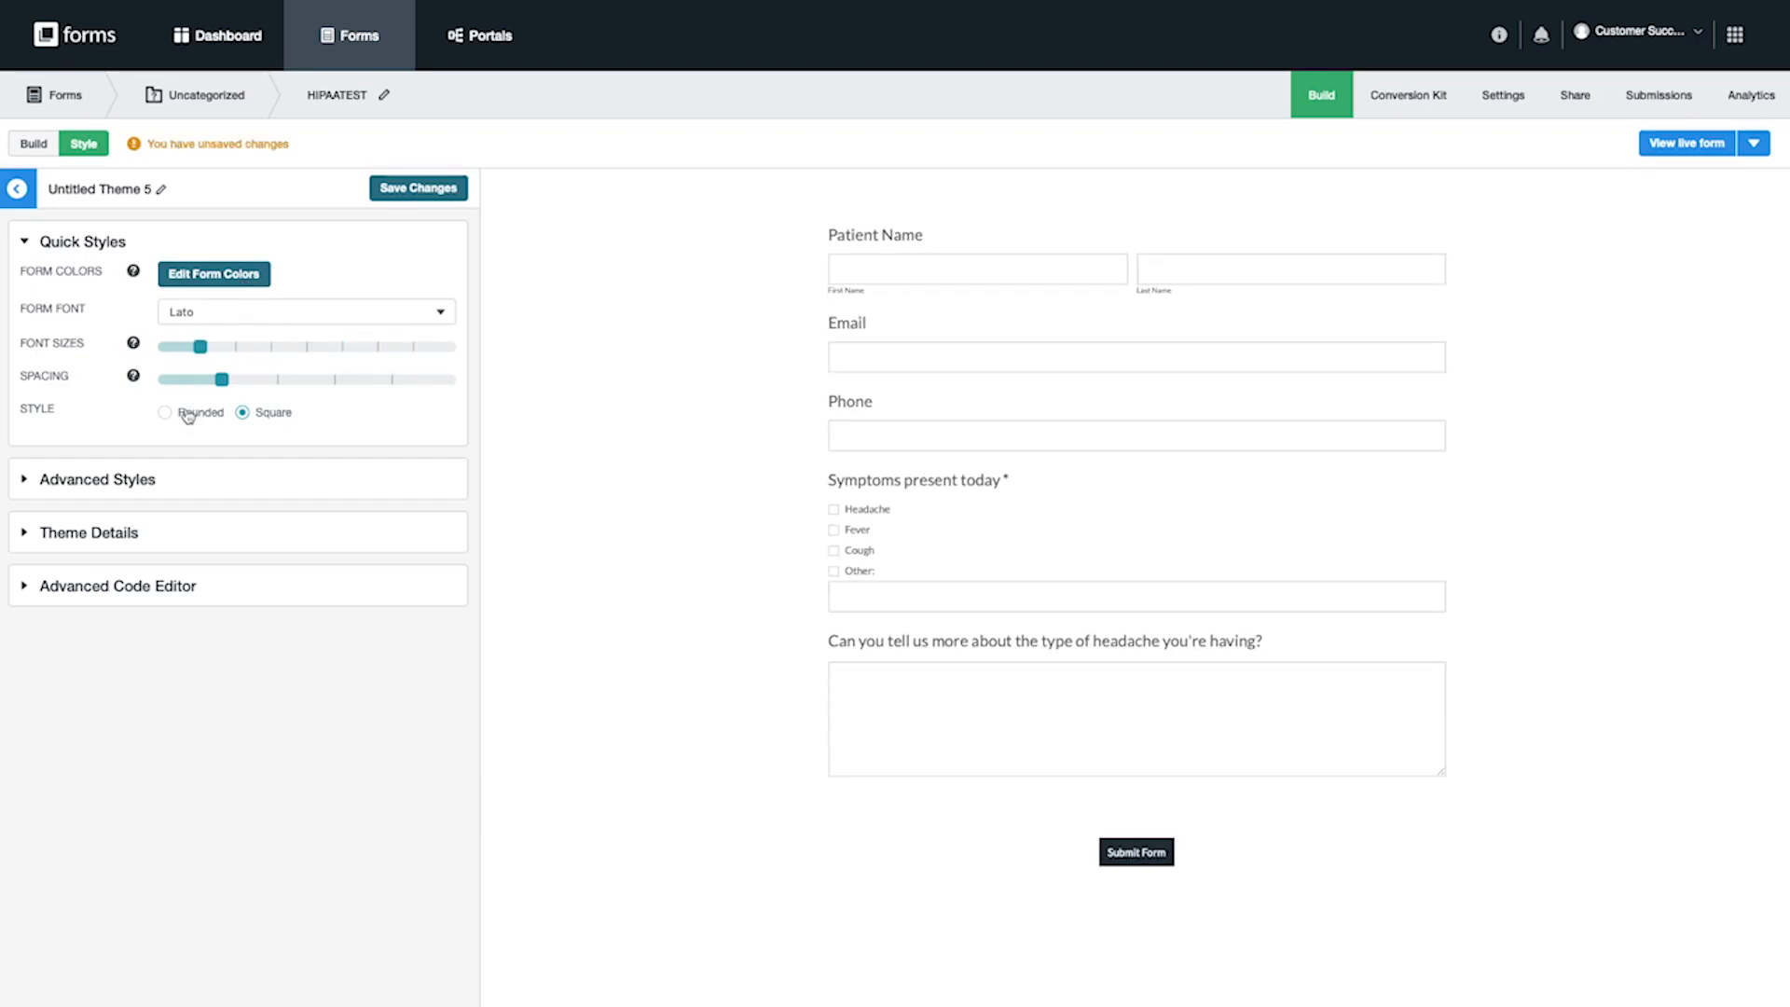
# Step: Leave the new theme without saving its style changes and return to the form's field builder
pyautogui.click(17, 190)
pyautogui.click(667, 563)
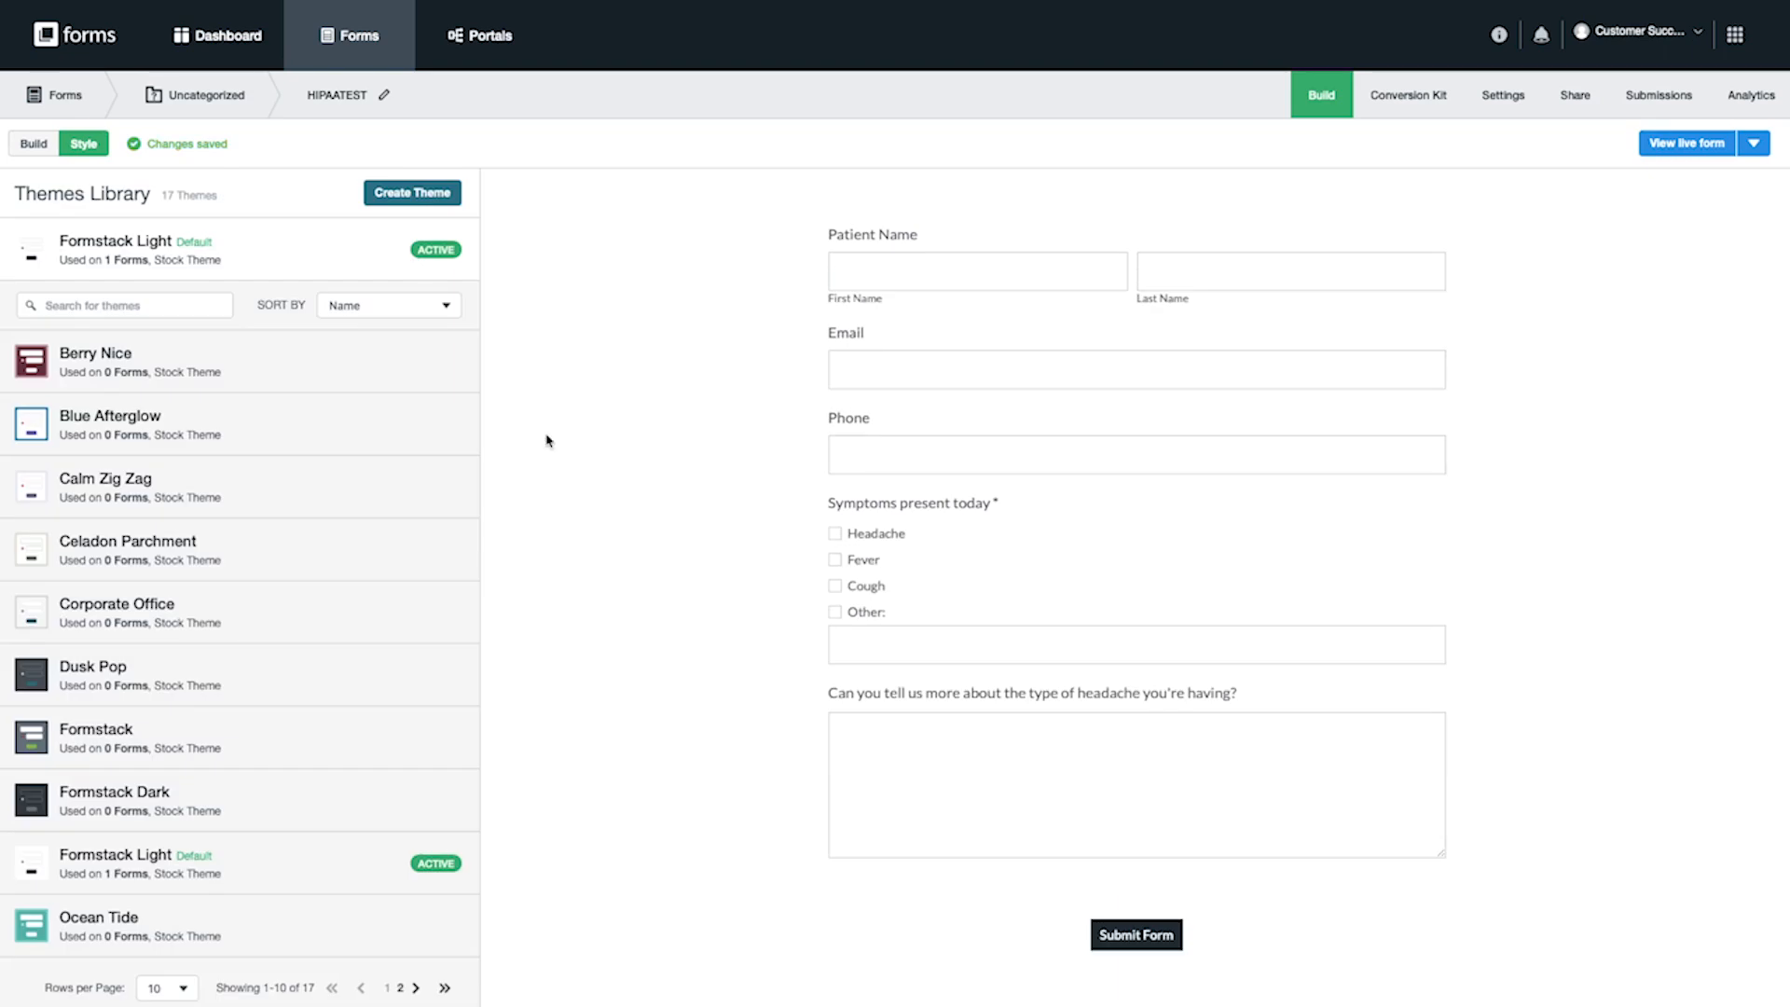
pyautogui.click(38, 144)
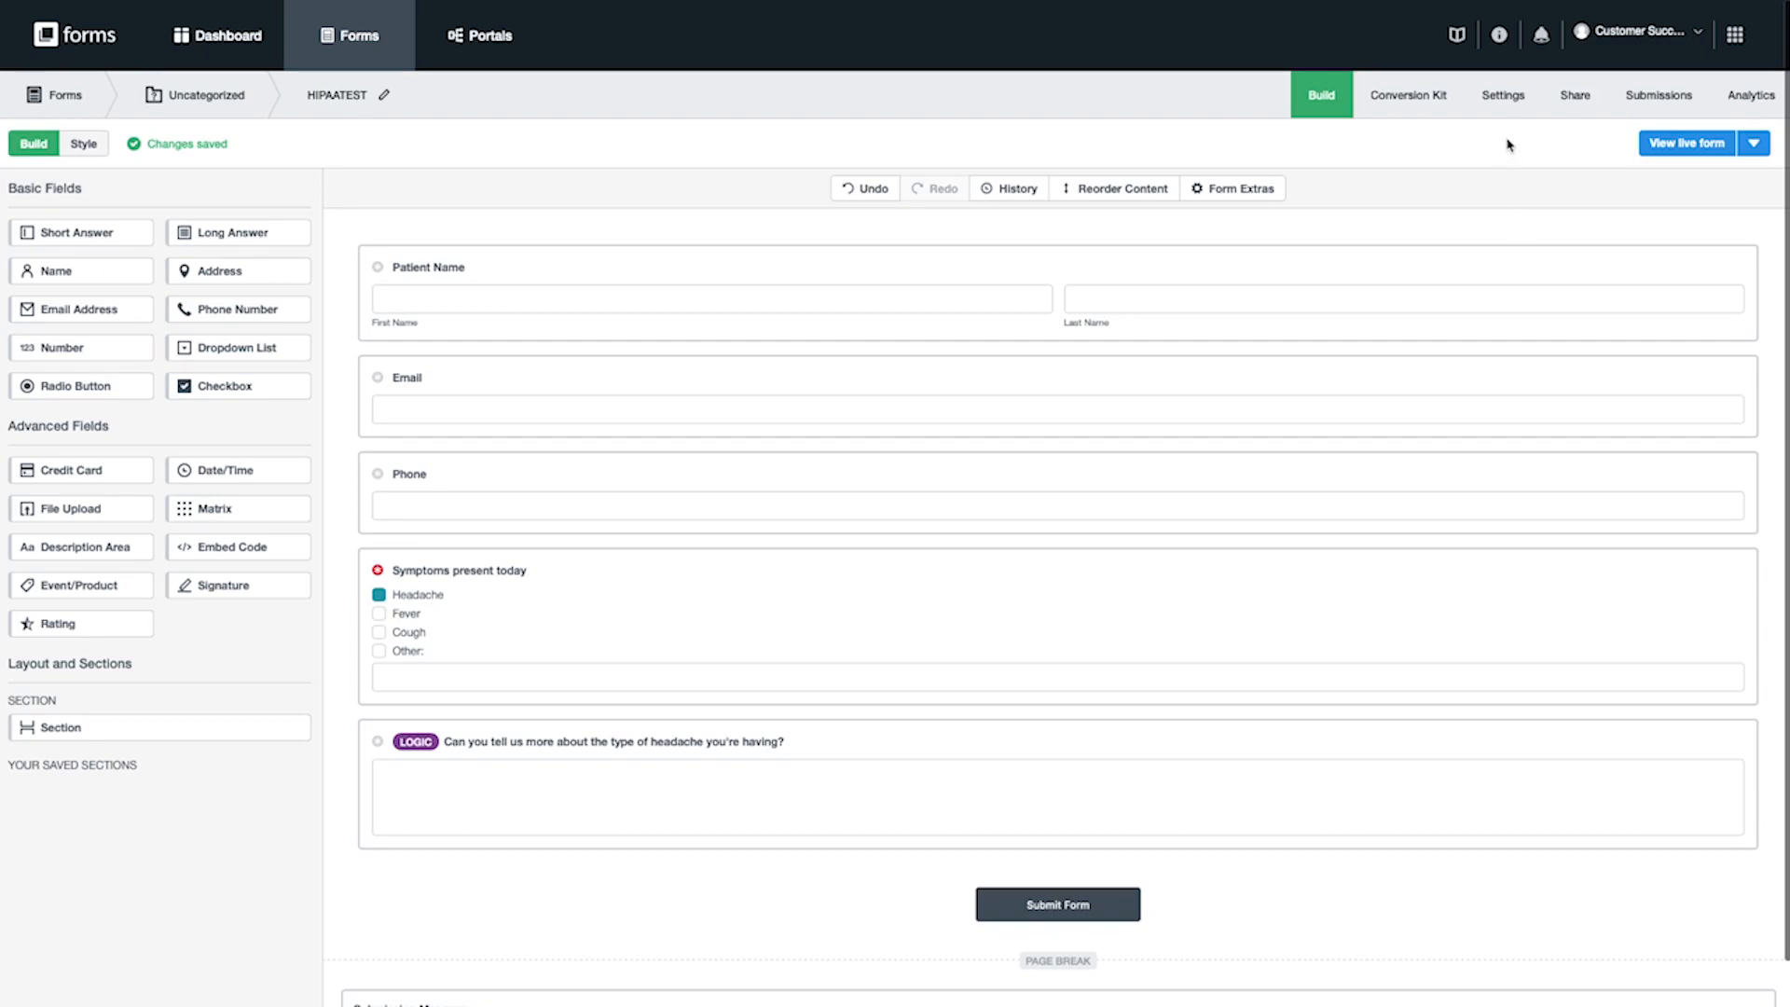
# Step: Open the Resource Center and look at the help article search and the support ticket options
pyautogui.click(1498, 37)
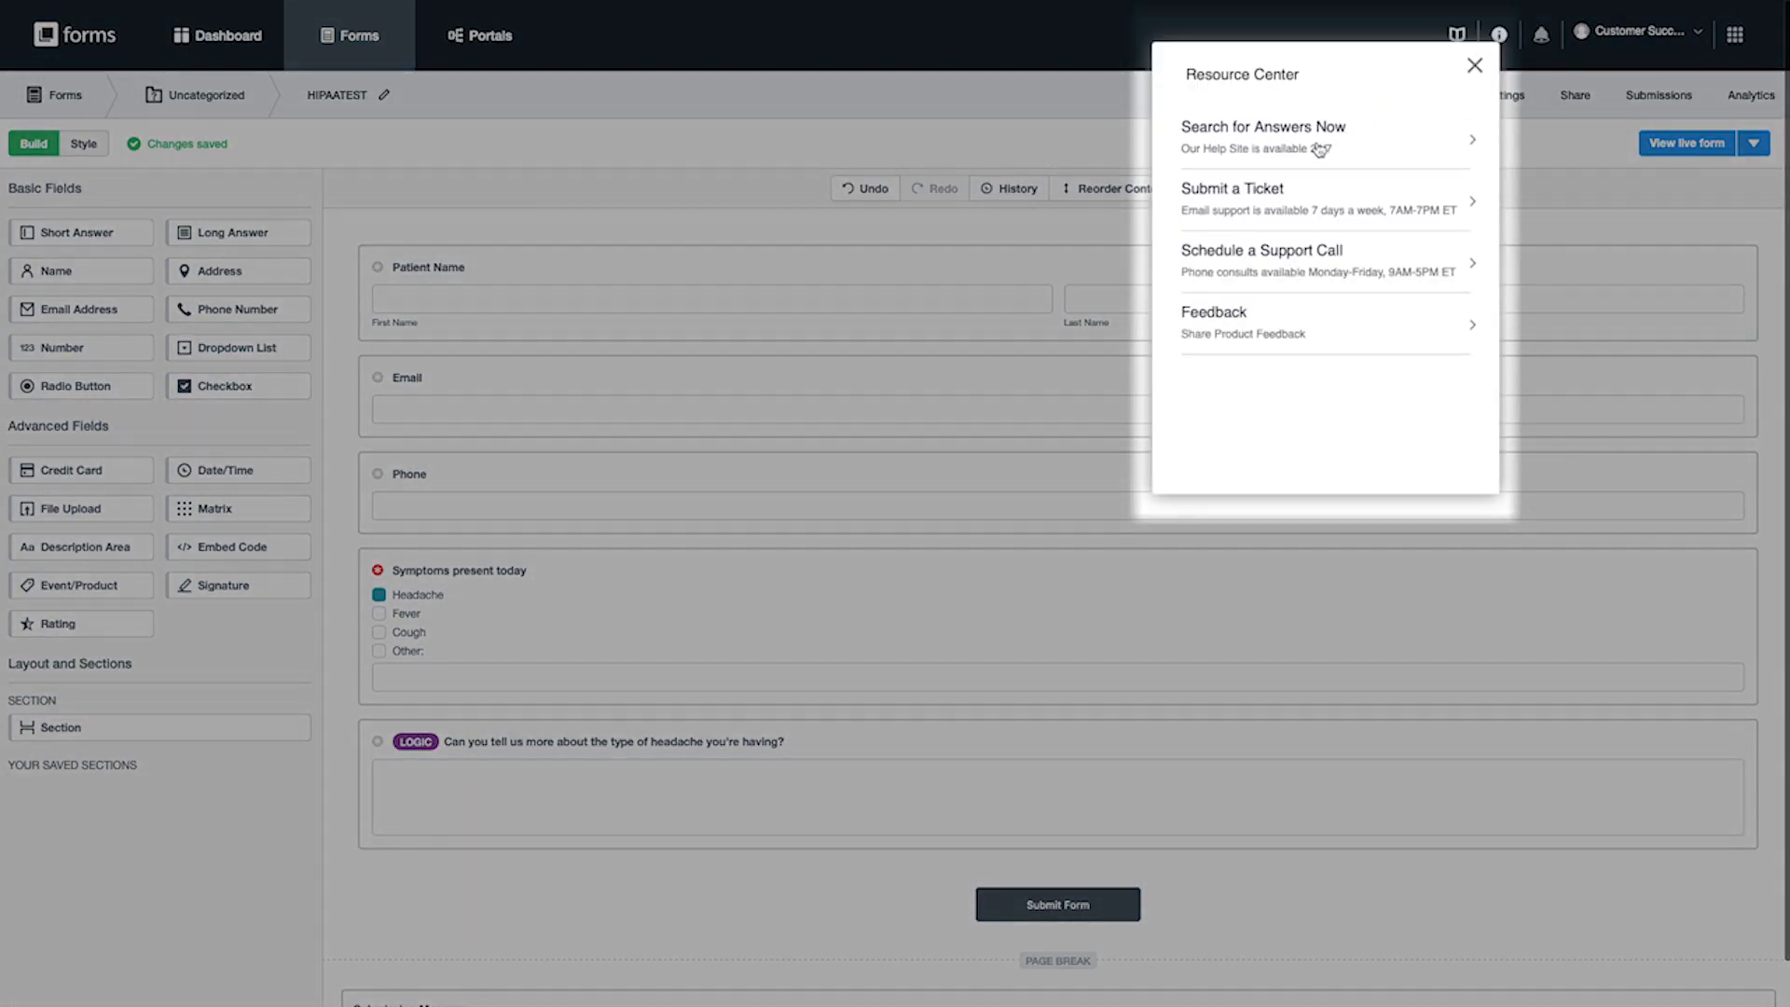
pyautogui.click(1319, 146)
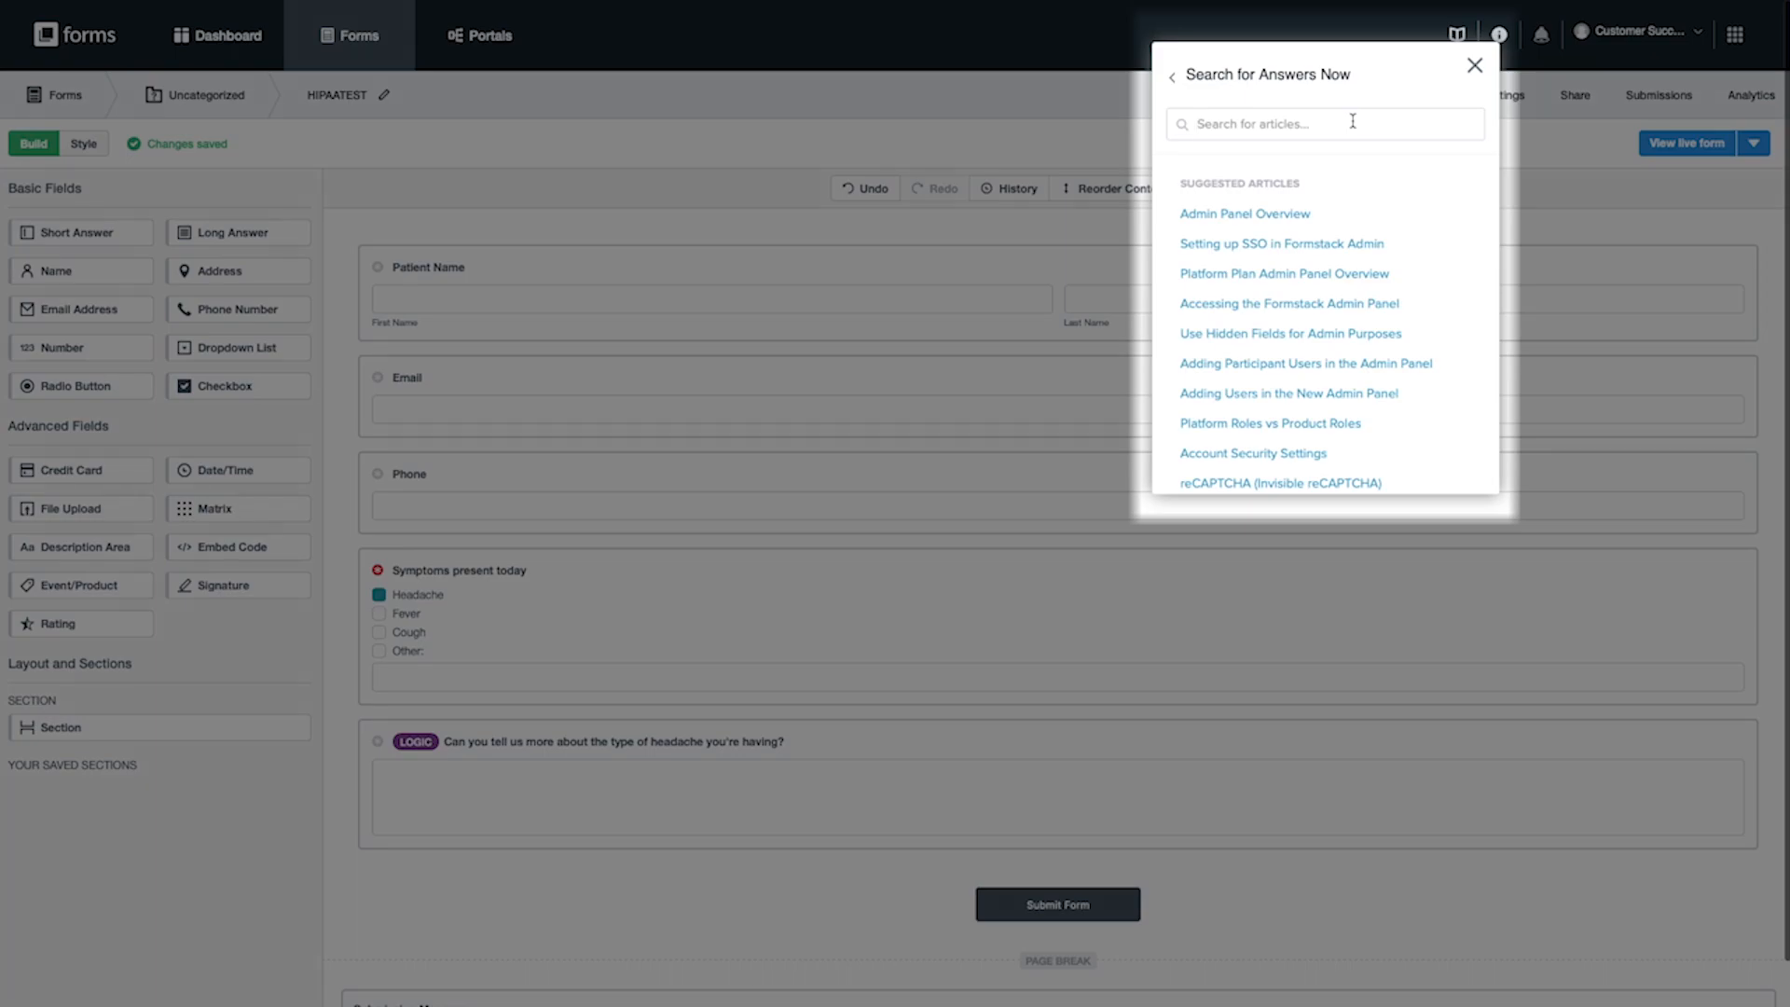
pyautogui.click(1172, 82)
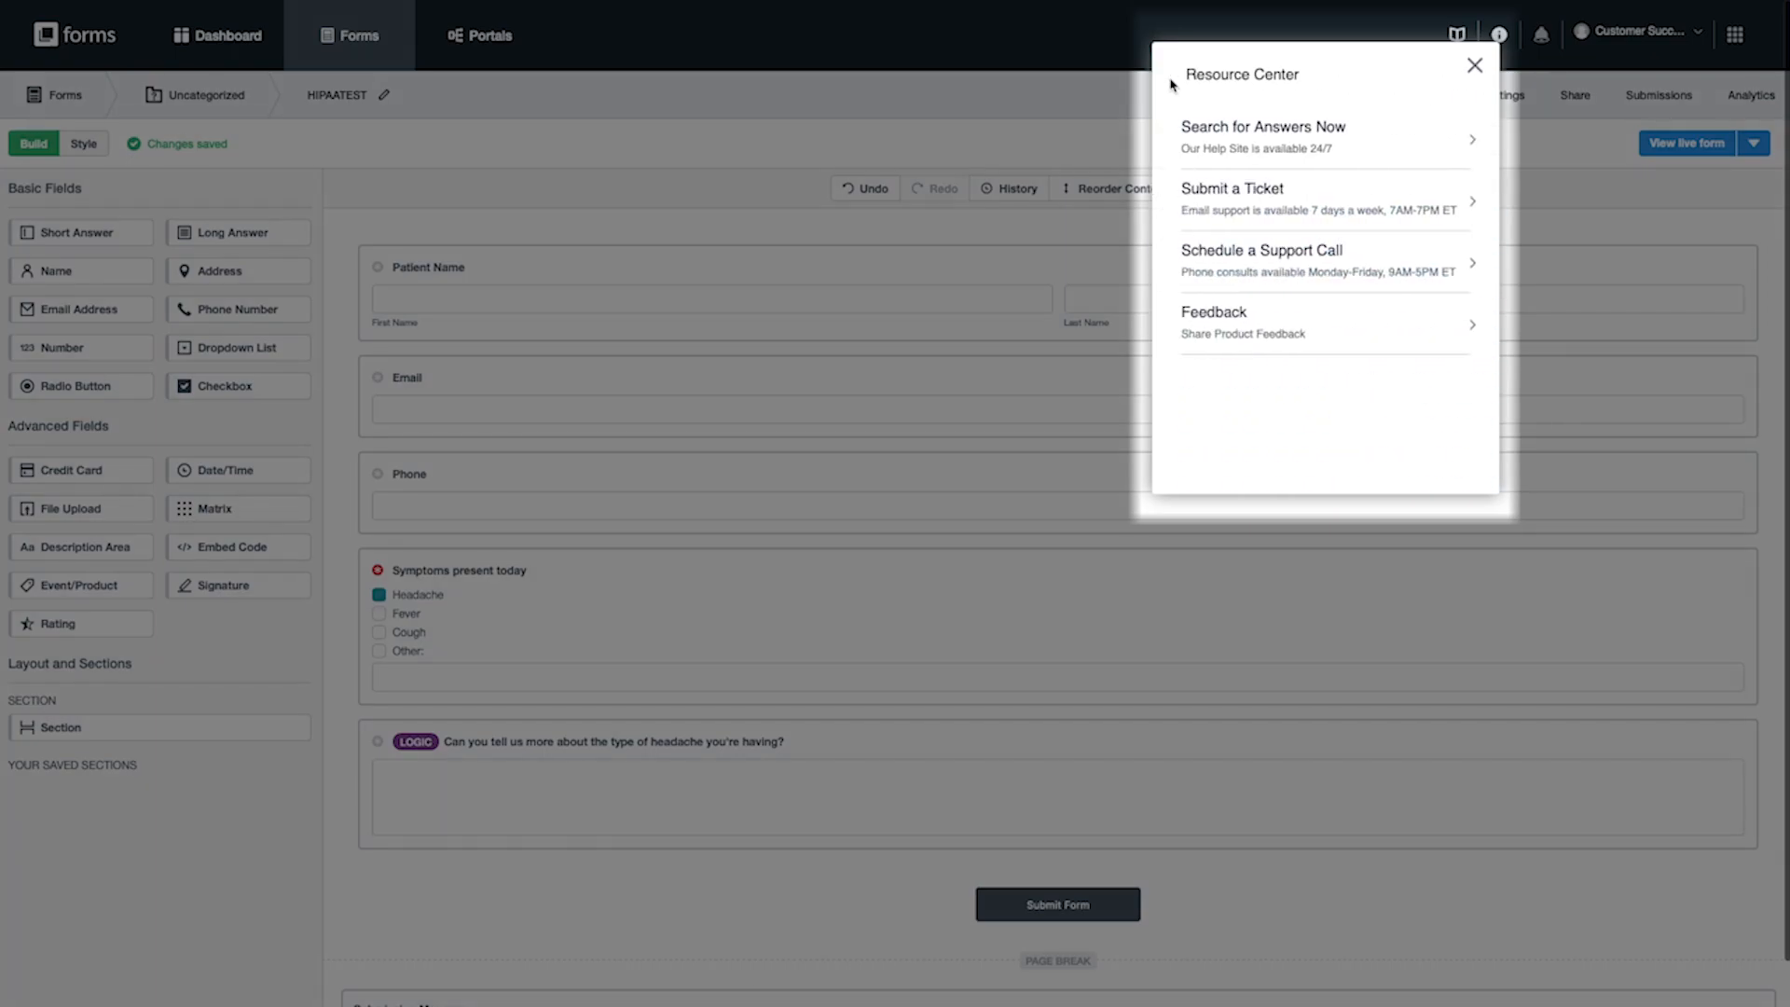
pyautogui.click(1268, 204)
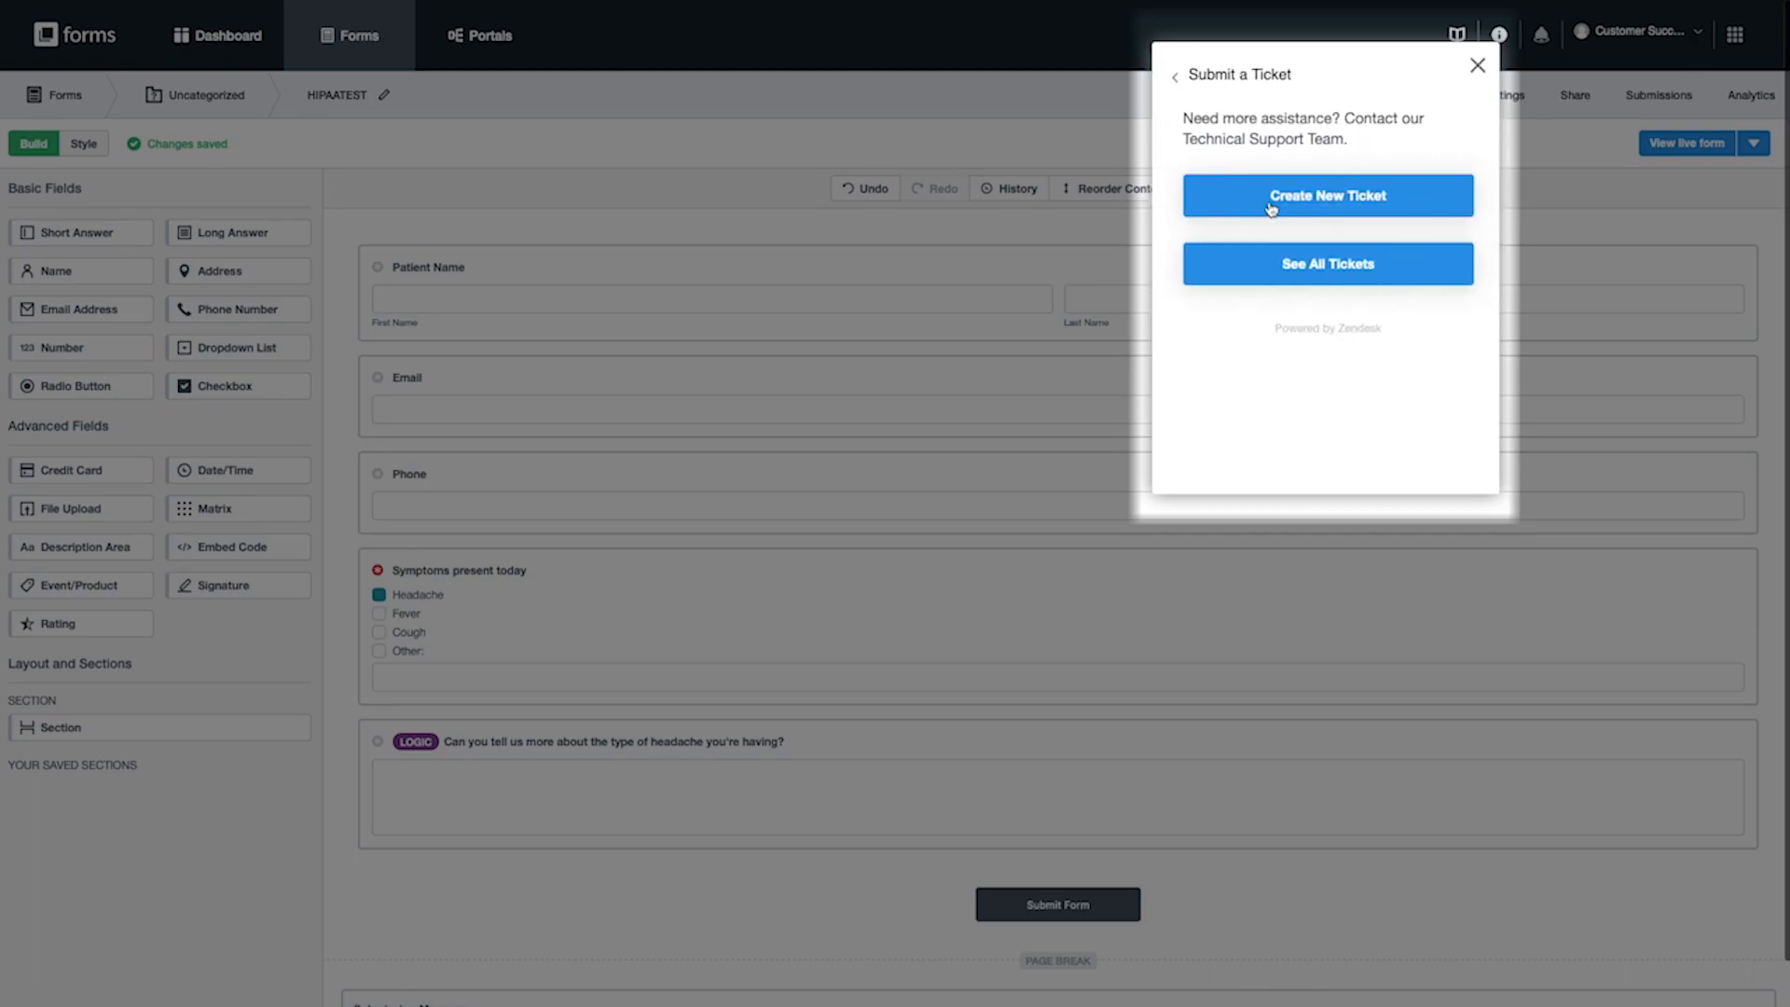